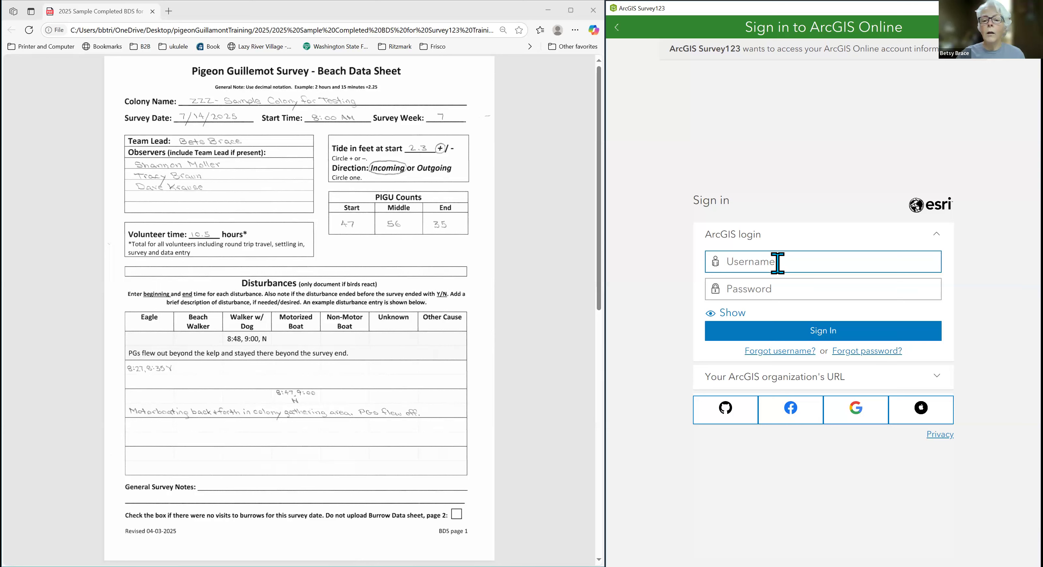
# Sign in to ArcGIS Online with the account username and password.
pyautogui.press('Tab')
pyautogui.write('B•••••••••••')
pyautogui.press('Return')
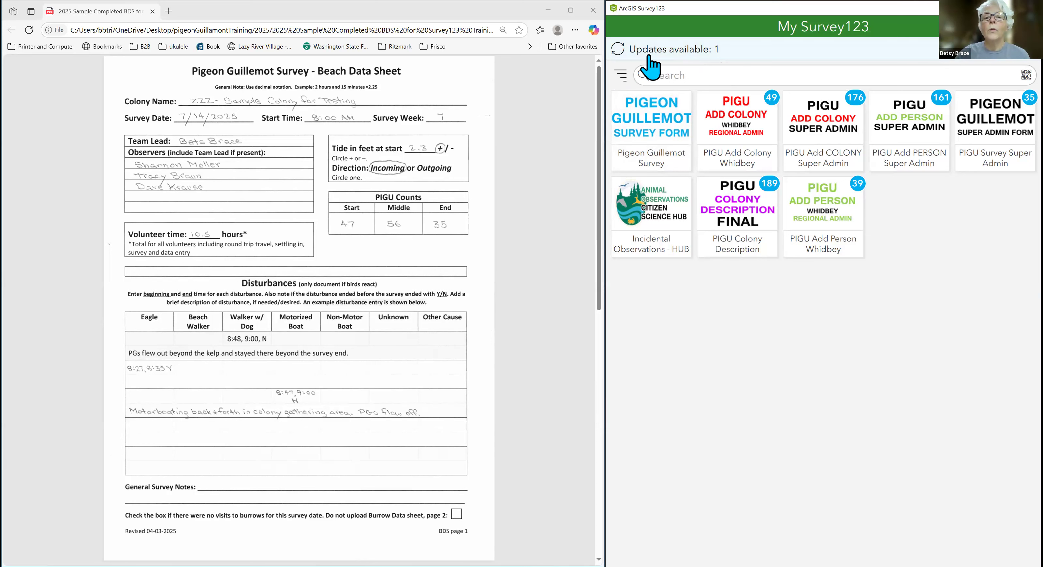
# Download the available update for the Pigeon Guillemot Survey and start collecting a new record with it.
pyautogui.click(698, 60)
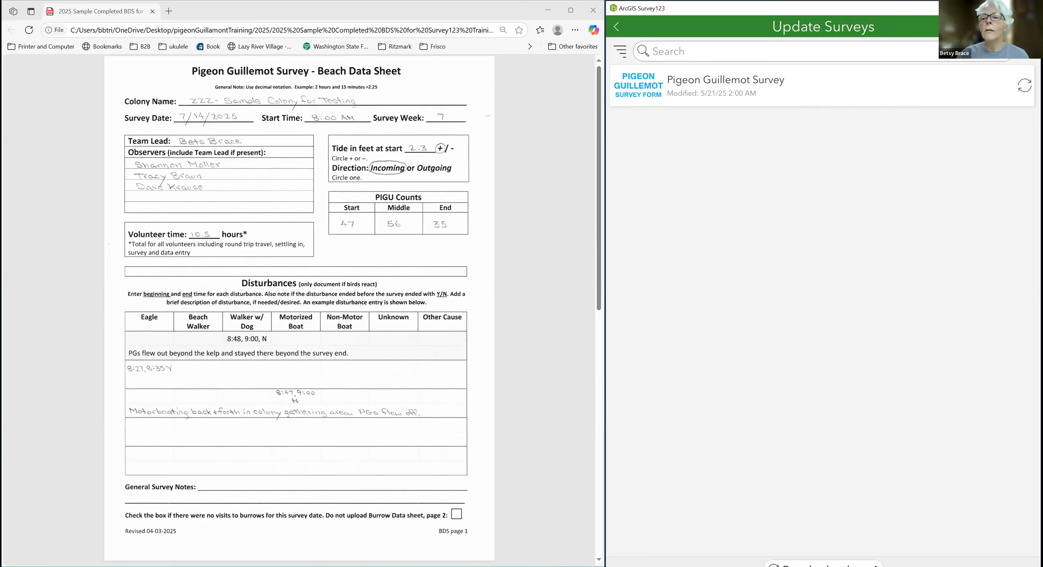
pyautogui.click(792, 99)
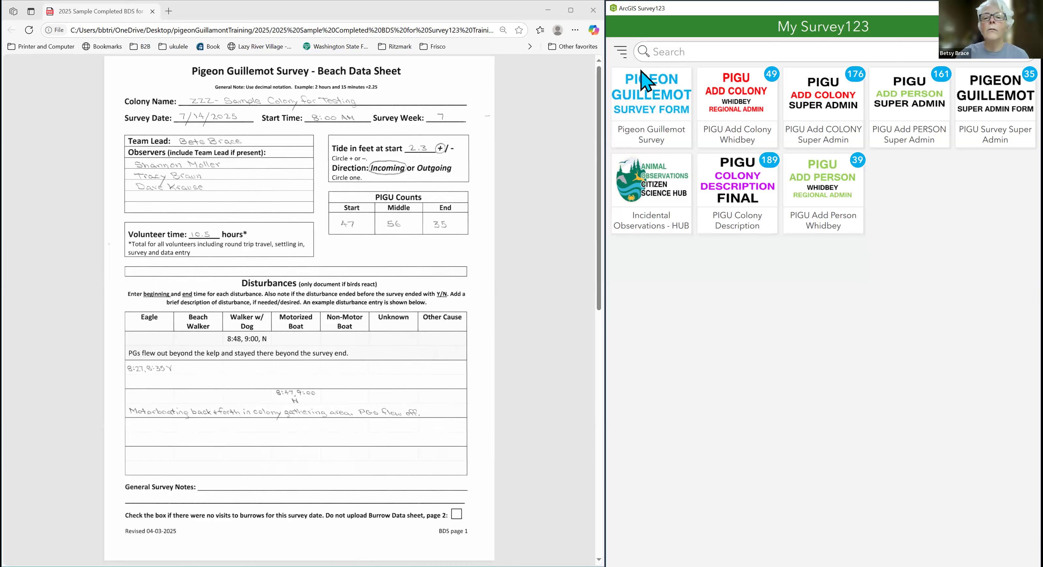
pyautogui.click(659, 94)
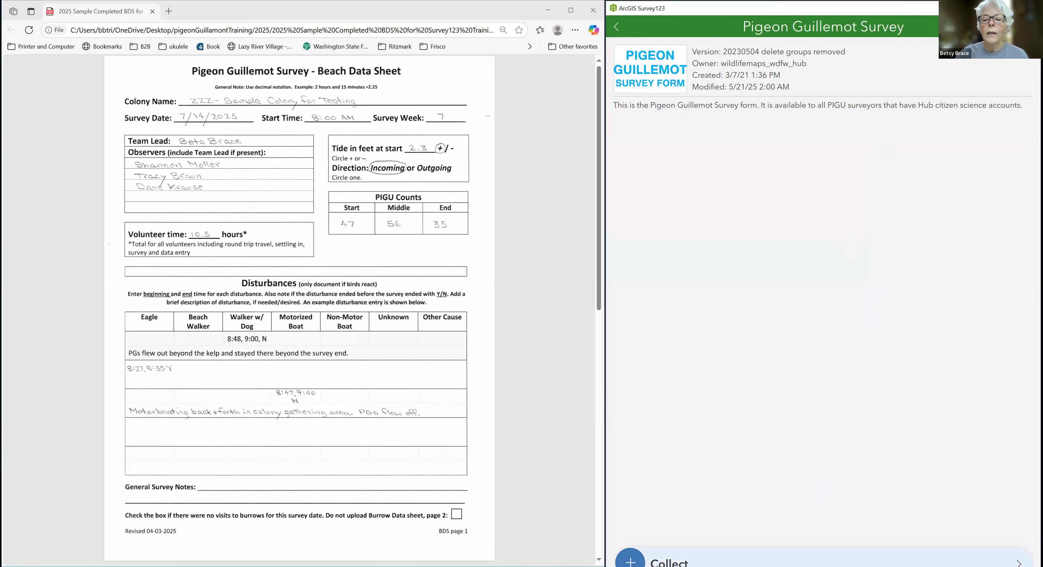
pyautogui.click(822, 563)
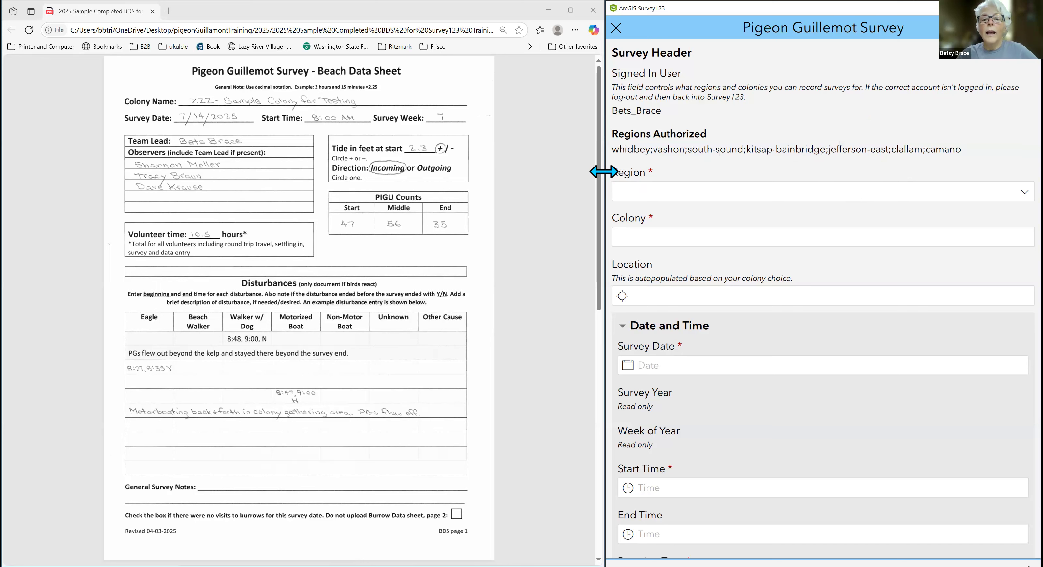
# Widen the survey window beside the data sheet and set the region to Whidbey Island.
pyautogui.moveTo(604, 171); pyautogui.dragTo(561, 172)
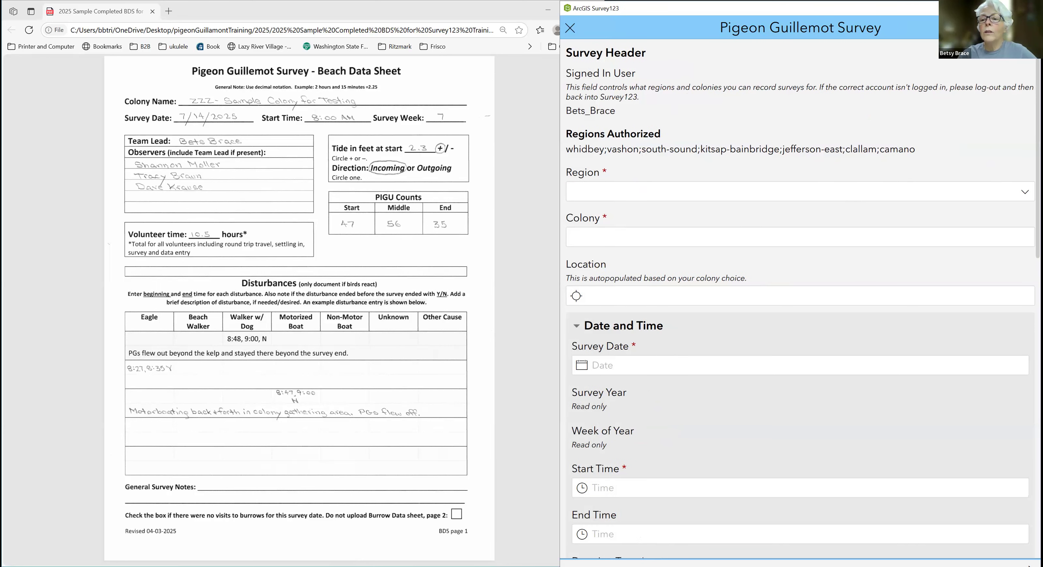
pyautogui.click(795, 192)
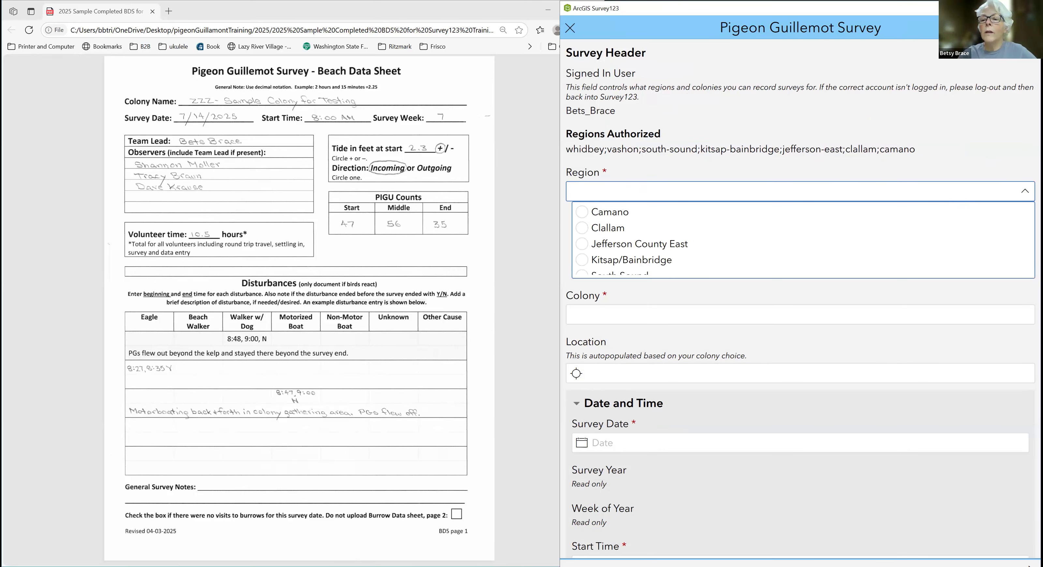
pyautogui.scroll(-3, 757, 245)
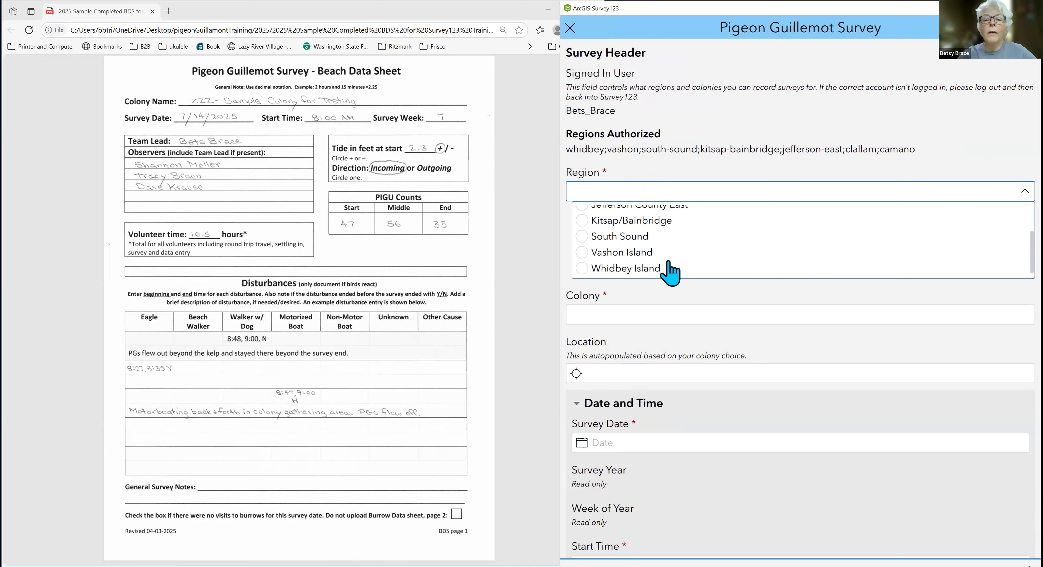
pyautogui.click(652, 270)
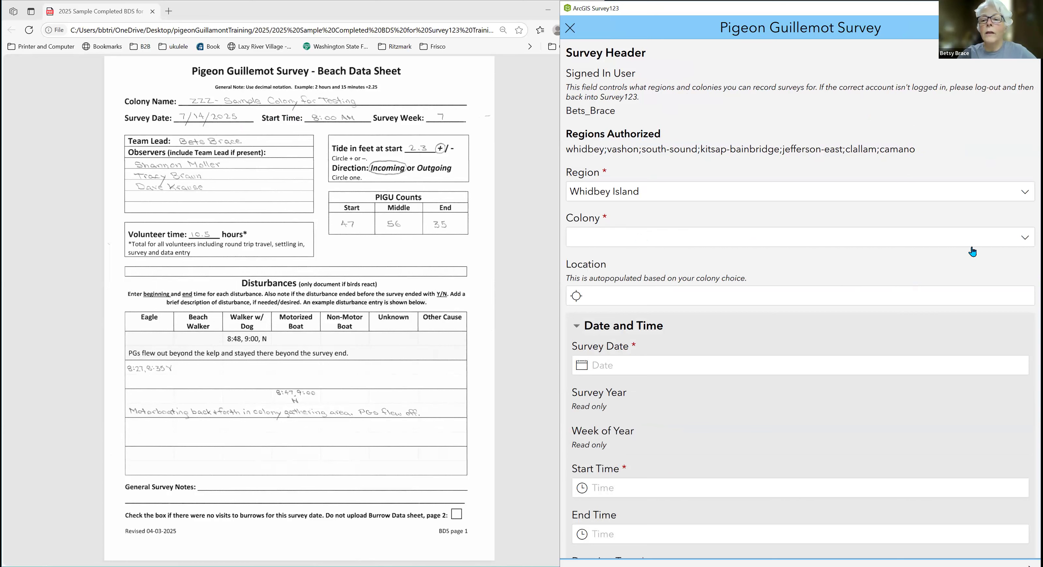
# Set the colony to "ZZZ - Sample Colony for Testing".
pyautogui.click(894, 239)
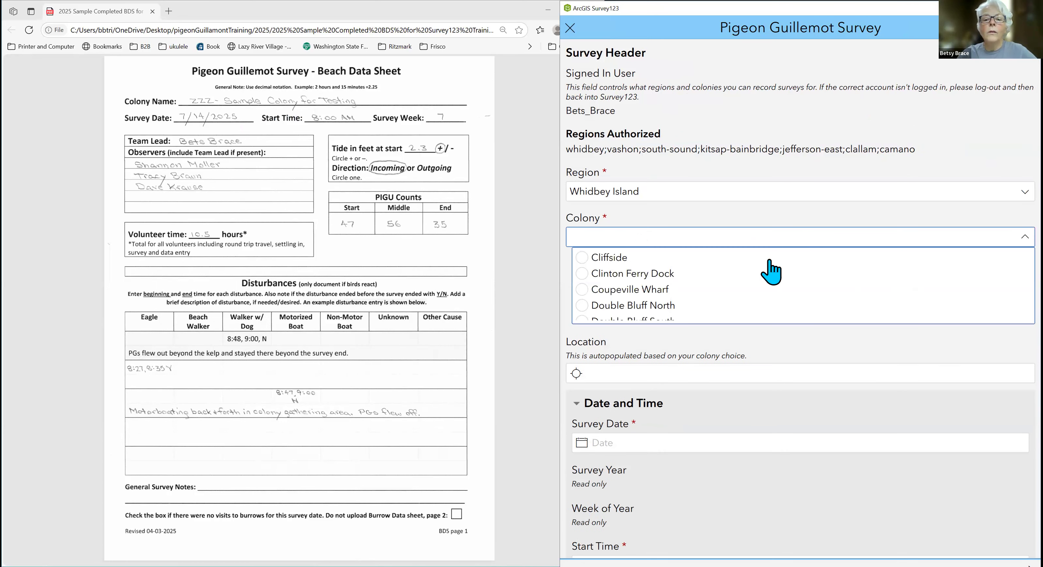
pyautogui.scroll(-1, 771, 279)
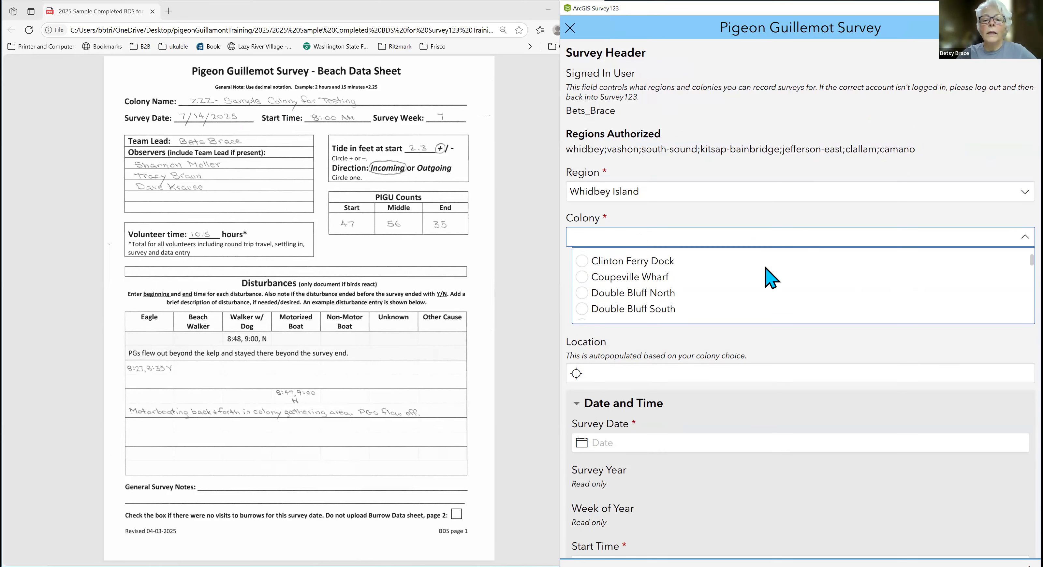
pyautogui.scroll(-5, 772, 279)
pyautogui.scroll(-5, 771, 278)
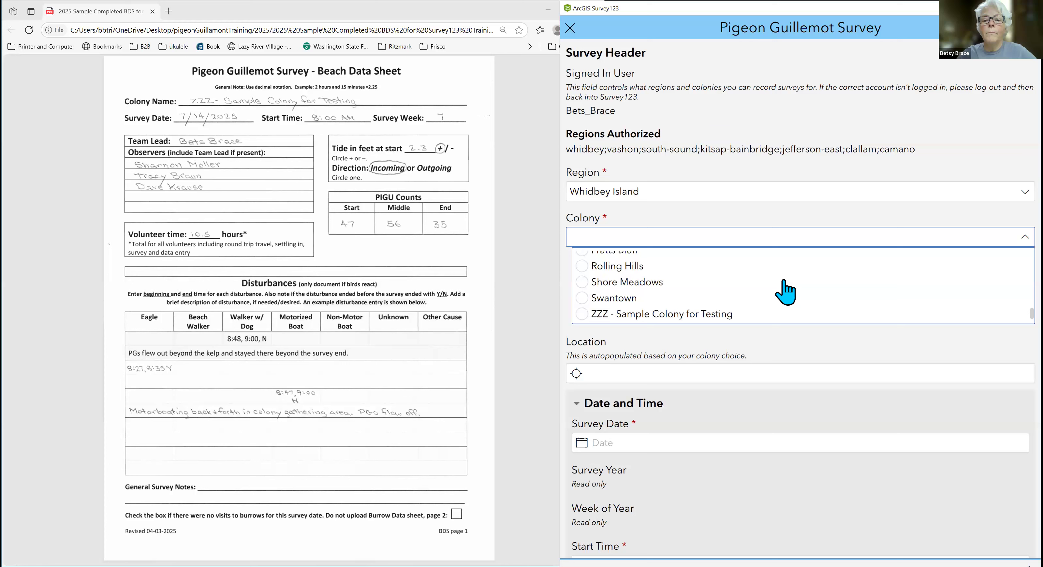
pyautogui.click(677, 315)
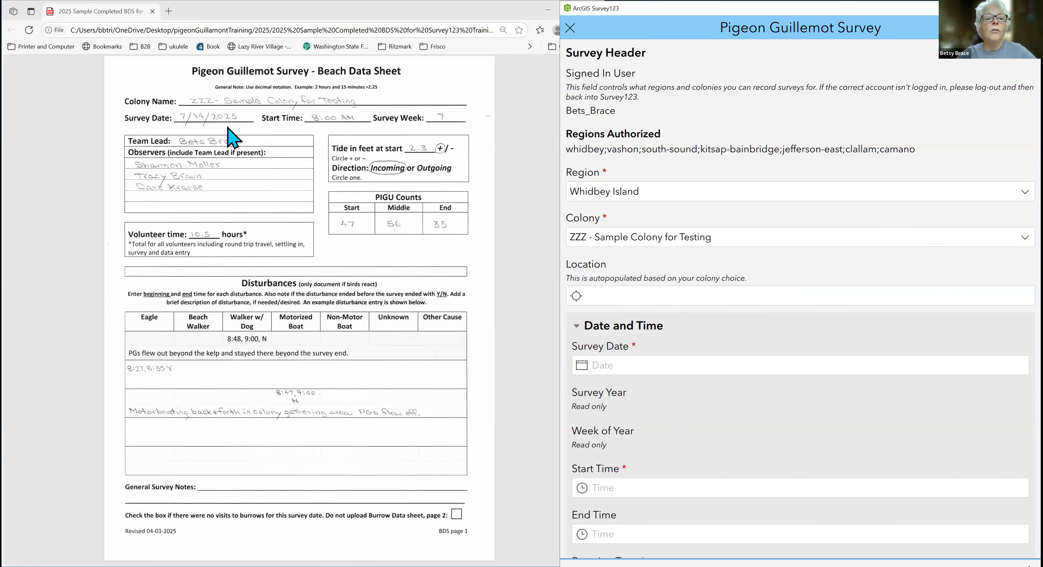
# Set the survey date to Monday, July 14, 2025.
pyautogui.click(659, 367)
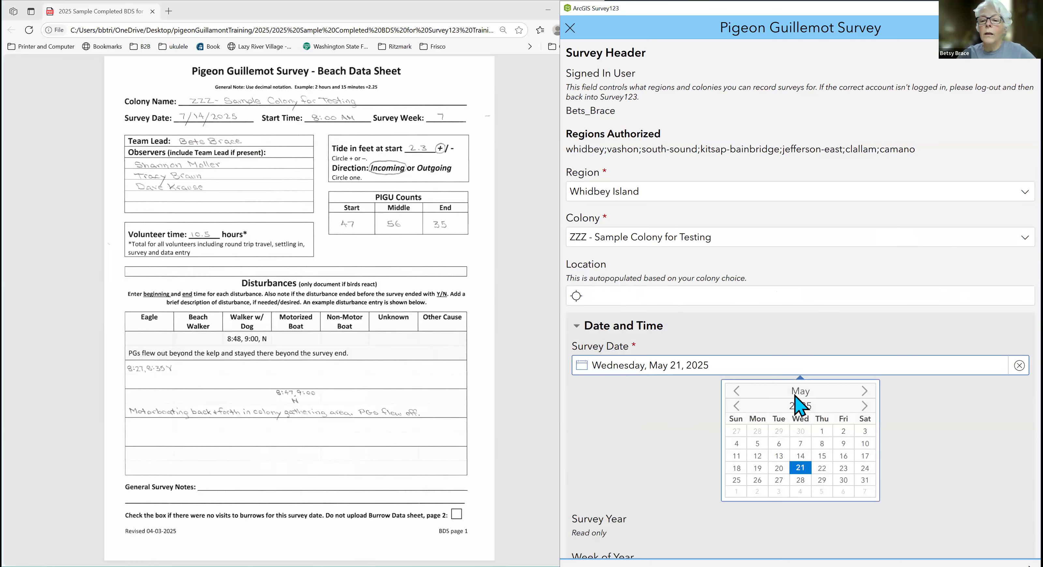
pyautogui.click(864, 391)
pyautogui.click(865, 391)
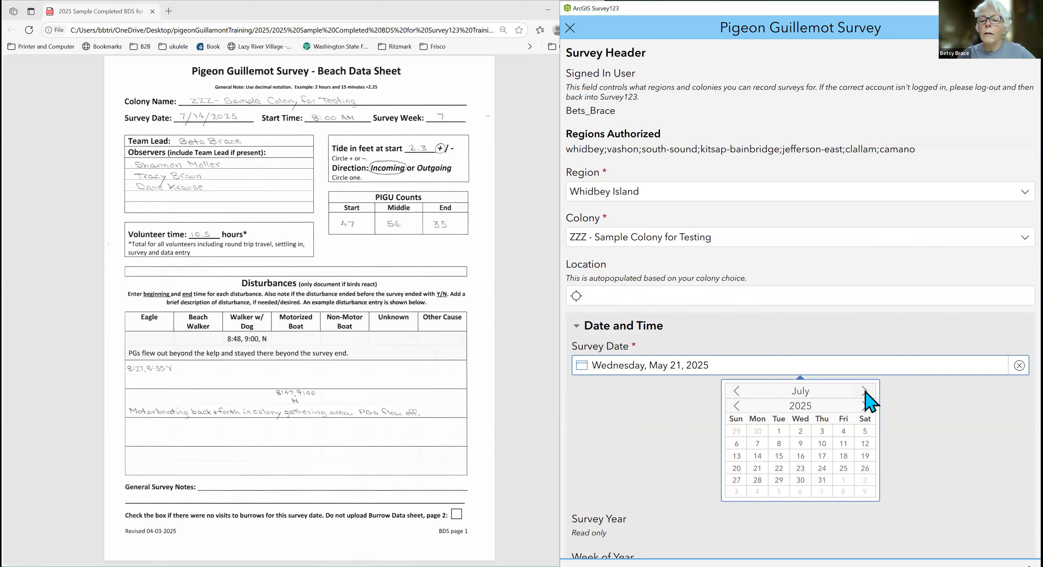
pyautogui.click(759, 455)
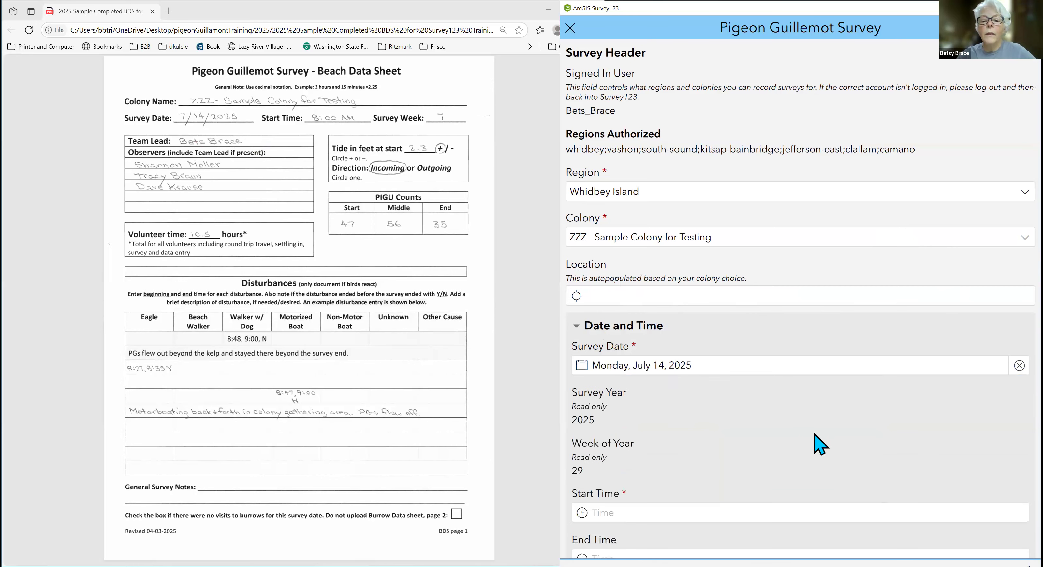
# Set the survey's start time to 8:00 AM.
pyautogui.scroll(-2, 816, 438)
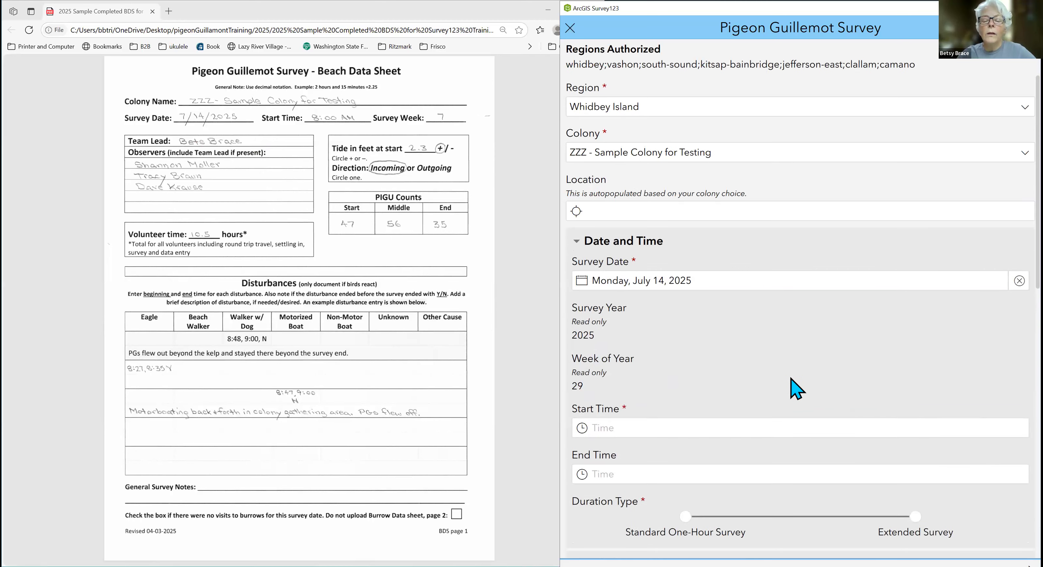
pyautogui.scroll(-2, 794, 389)
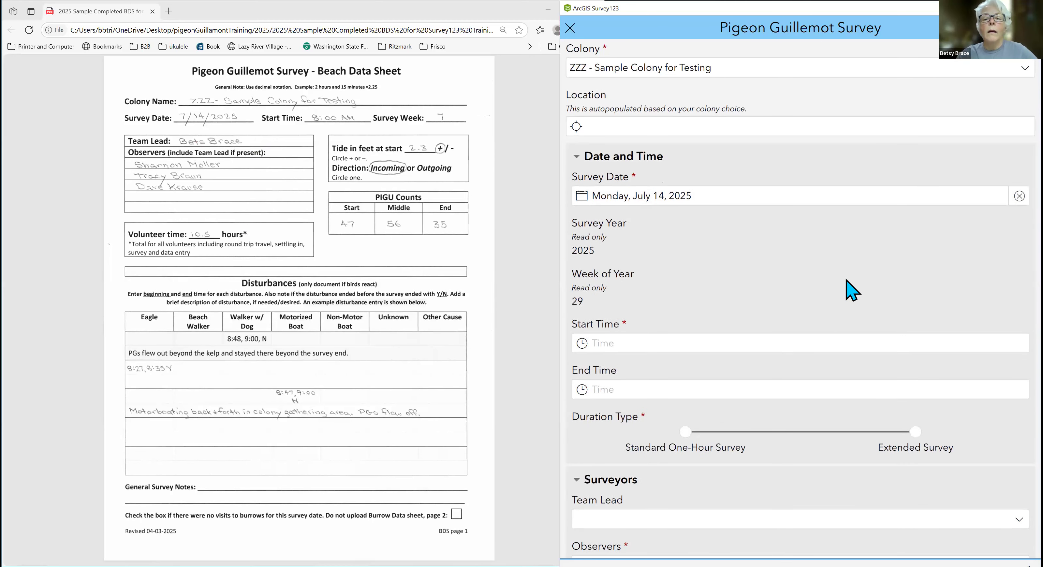
pyautogui.scroll(-2, 851, 289)
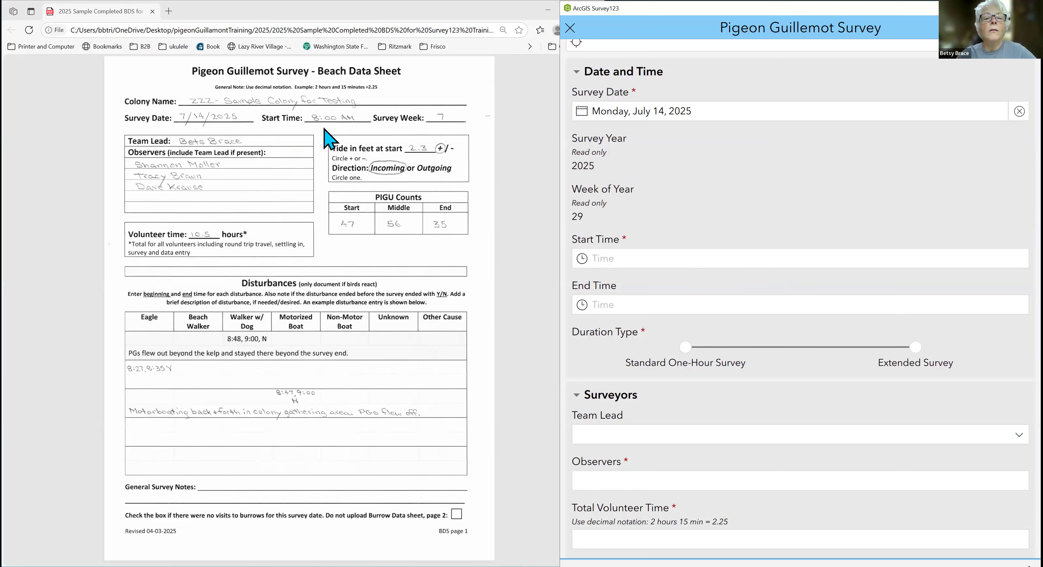
pyautogui.click(798, 260)
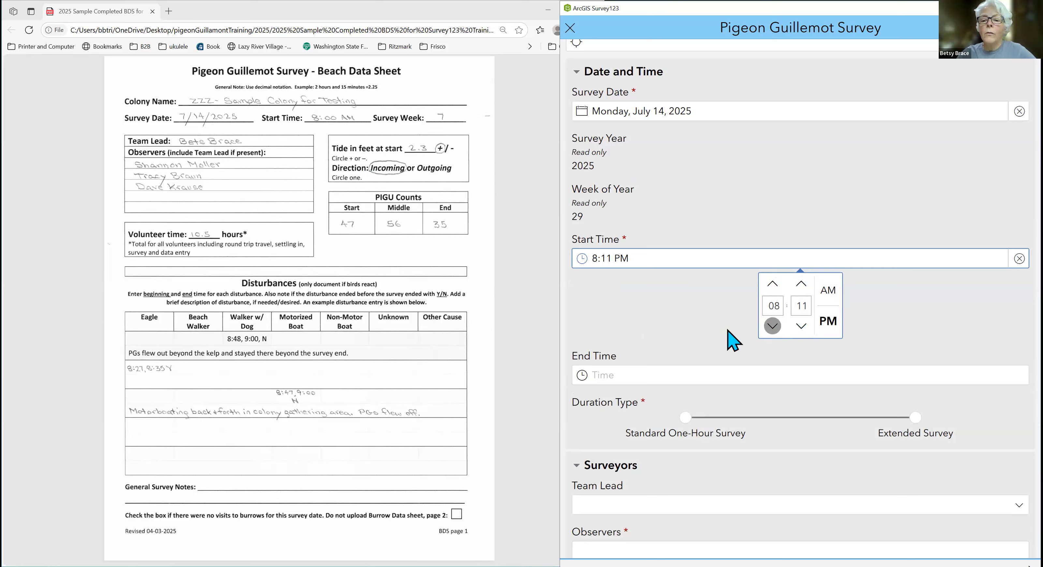
pyautogui.click(772, 307)
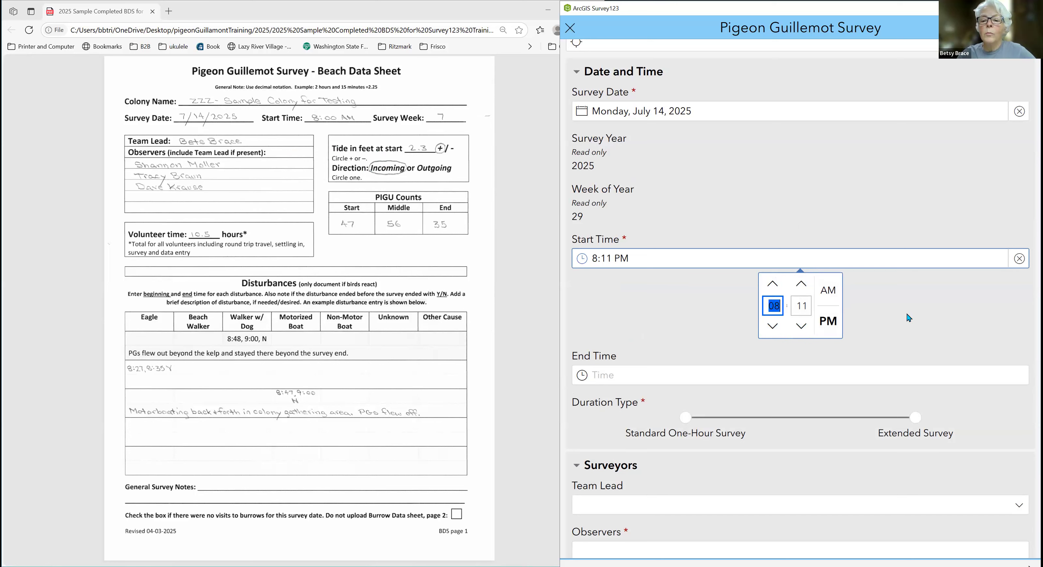
pyautogui.write('08')
pyautogui.press('Tab')
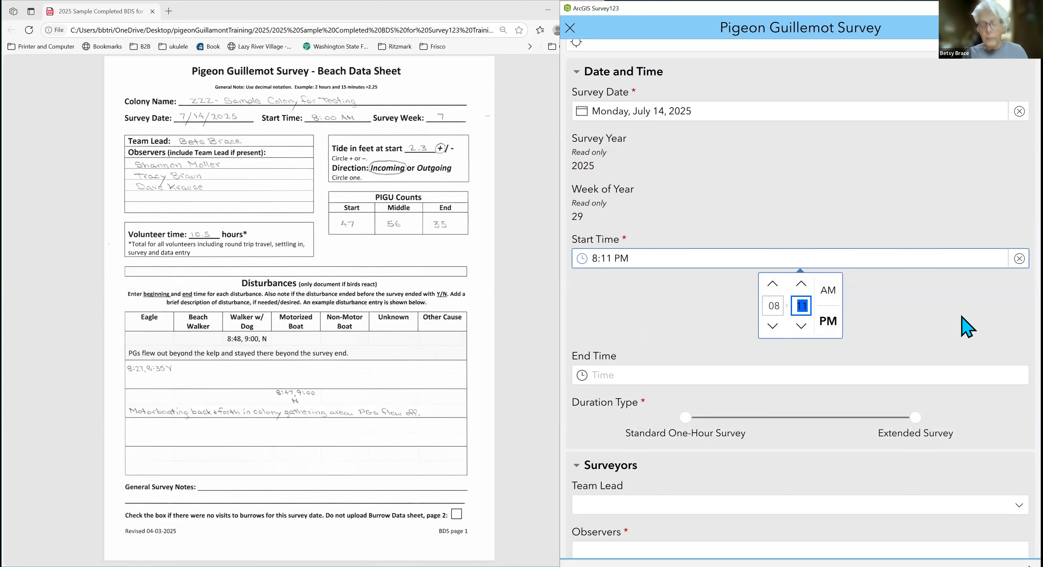
pyautogui.write('00')
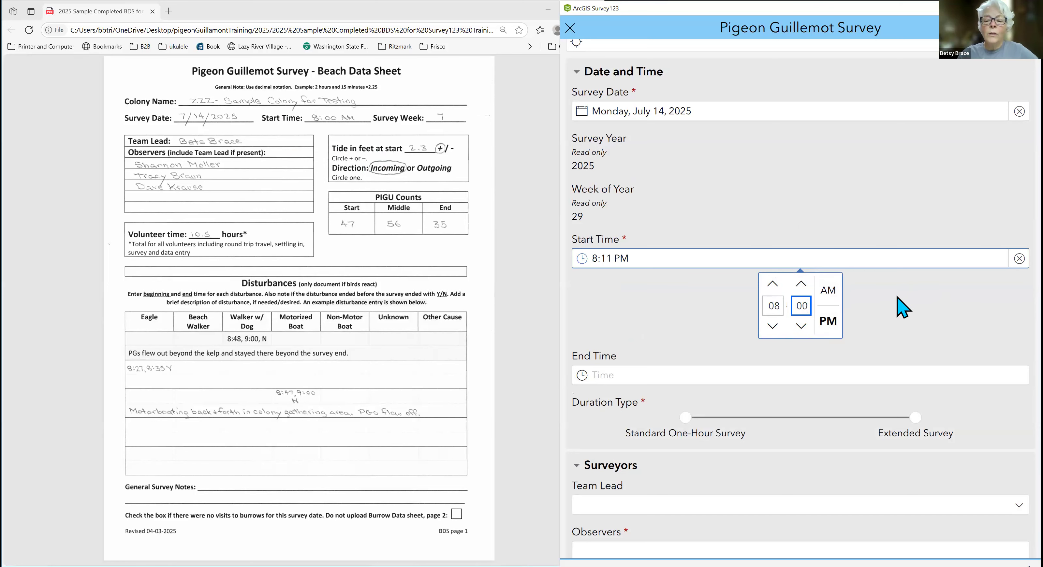
pyautogui.click(833, 295)
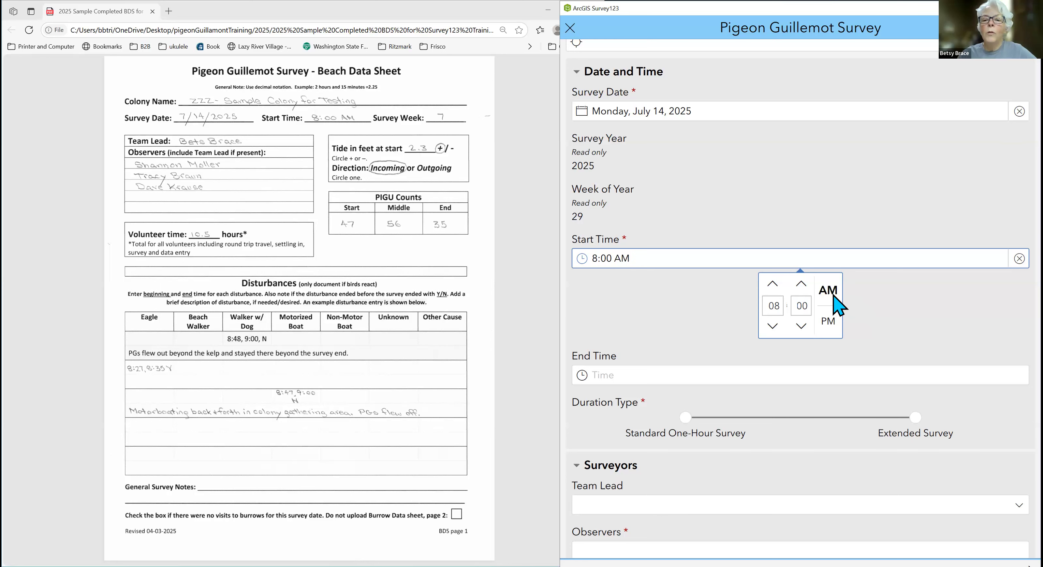
pyautogui.click(829, 322)
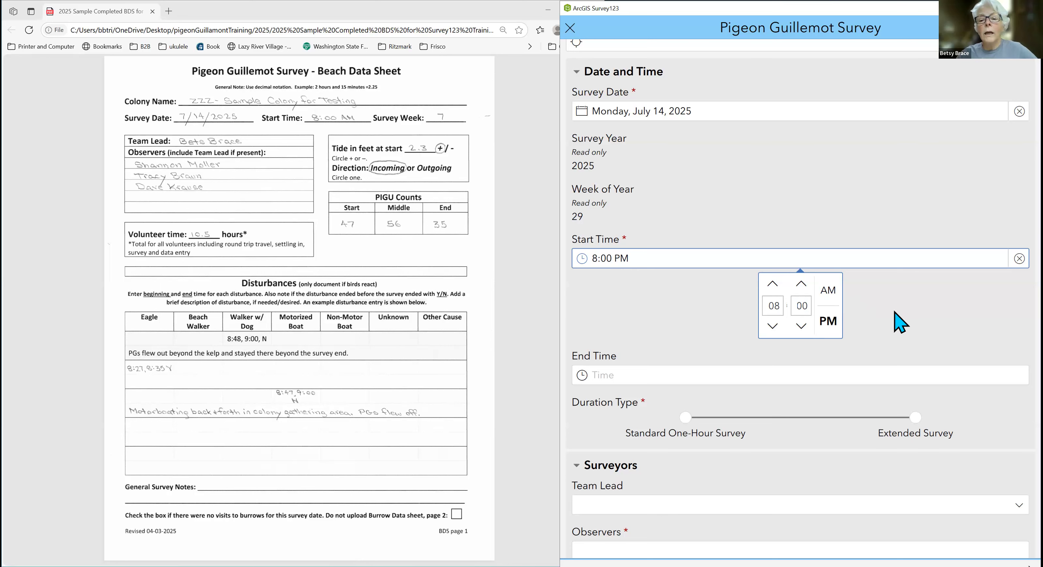
pyautogui.click(829, 291)
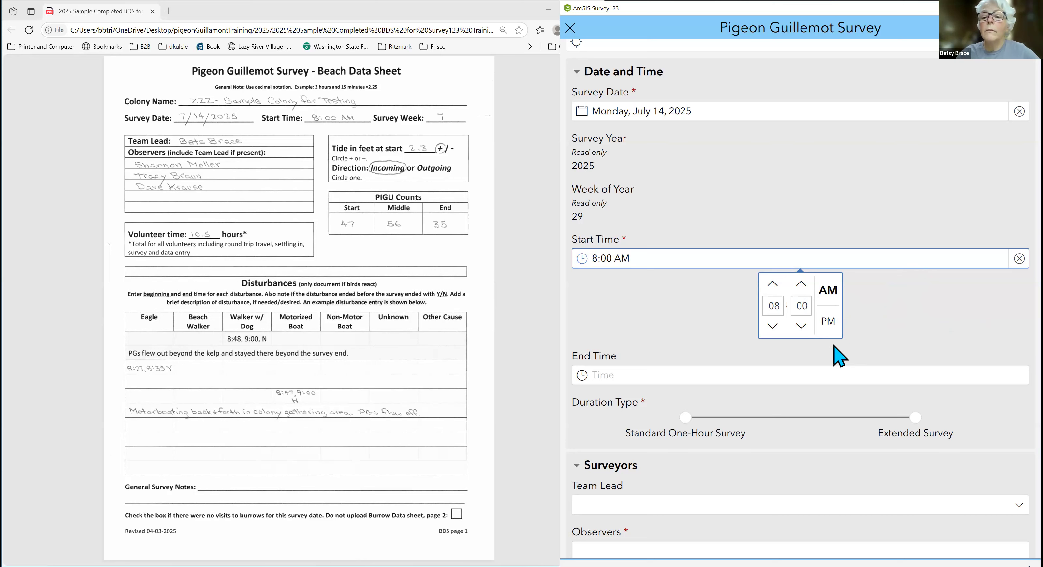
pyautogui.click(889, 262)
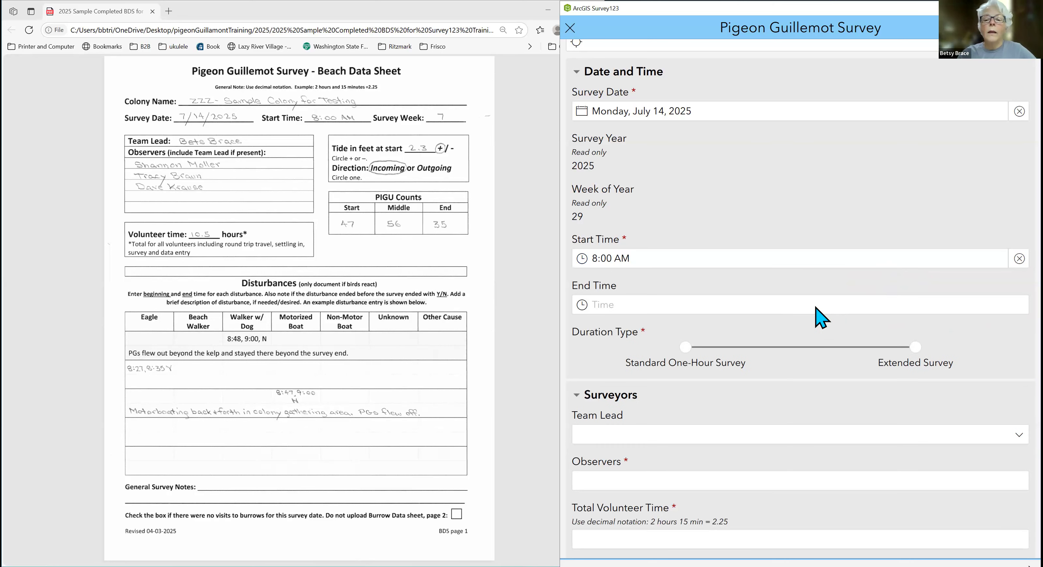
# Set the survey's end time to 9:00 AM and the duration type to Standard One-Hour Survey.
pyautogui.click(816, 308)
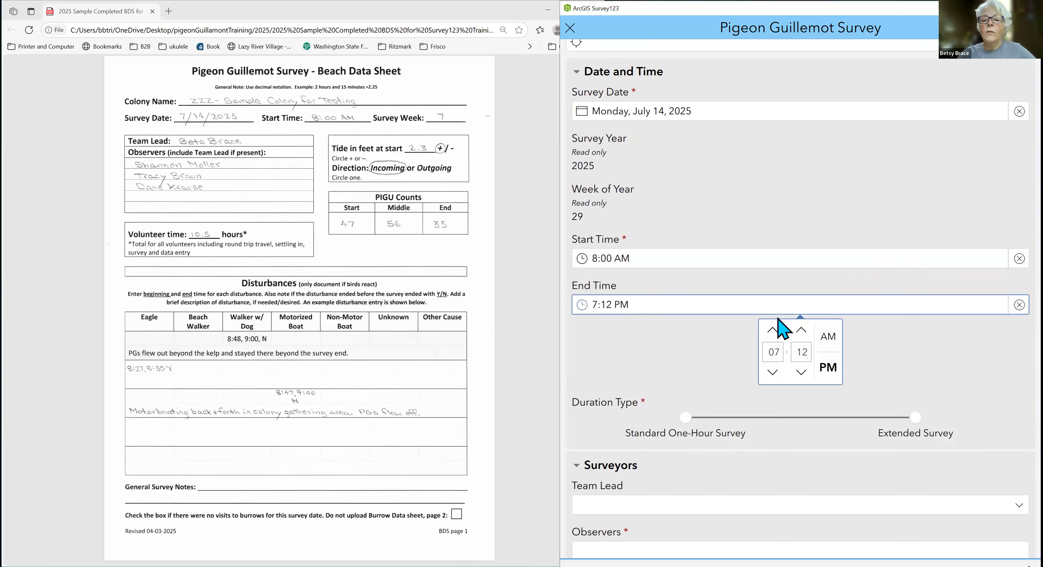
pyautogui.click(776, 353)
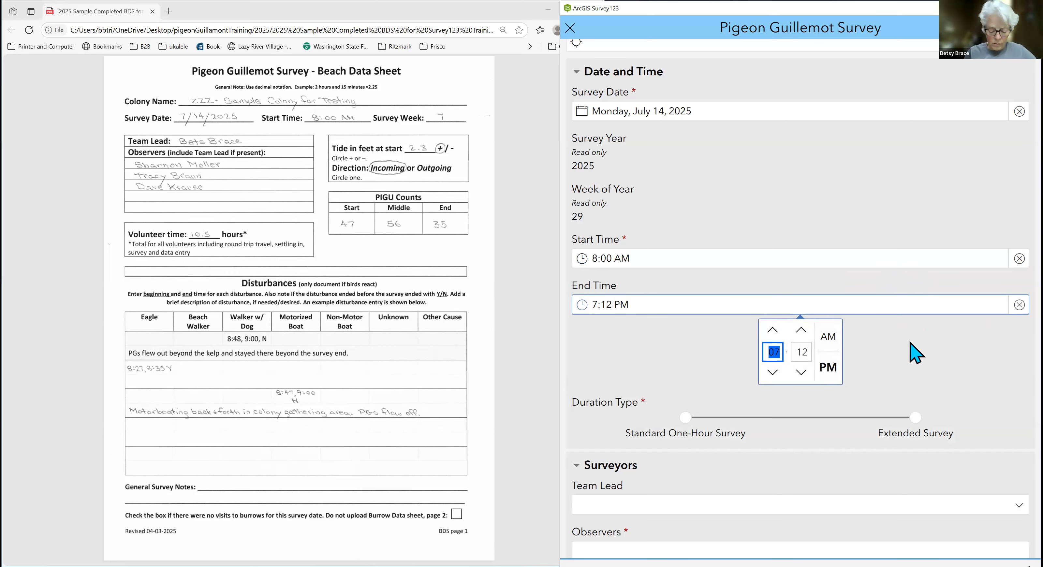
pyautogui.write('09')
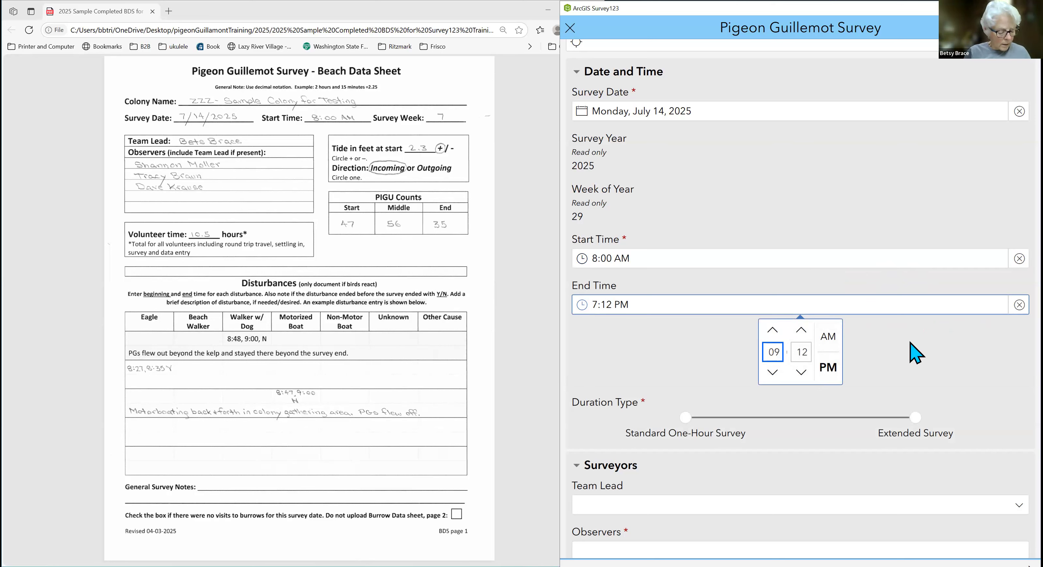
pyautogui.press('Tab')
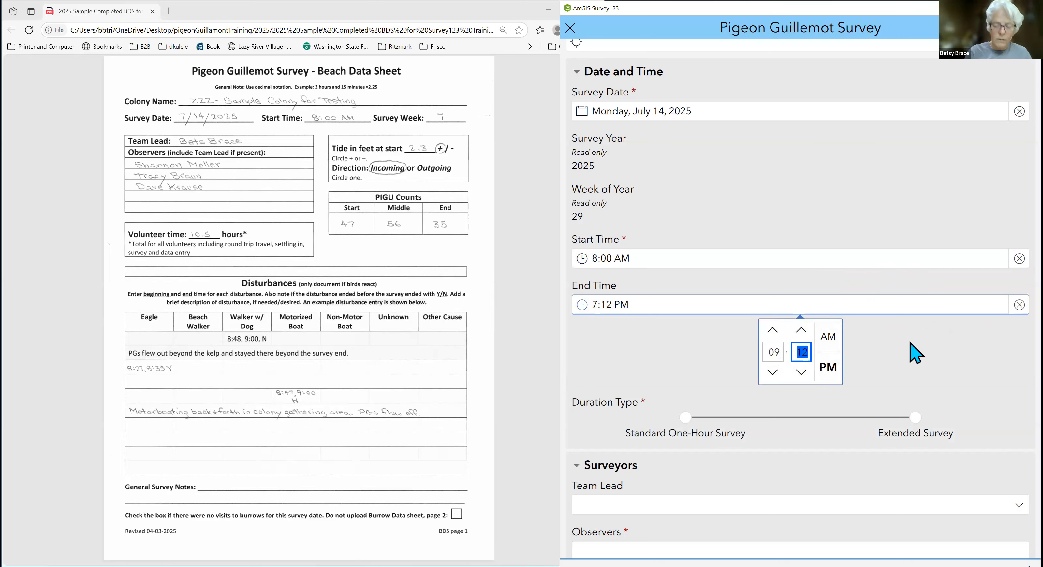
pyautogui.click(830, 338)
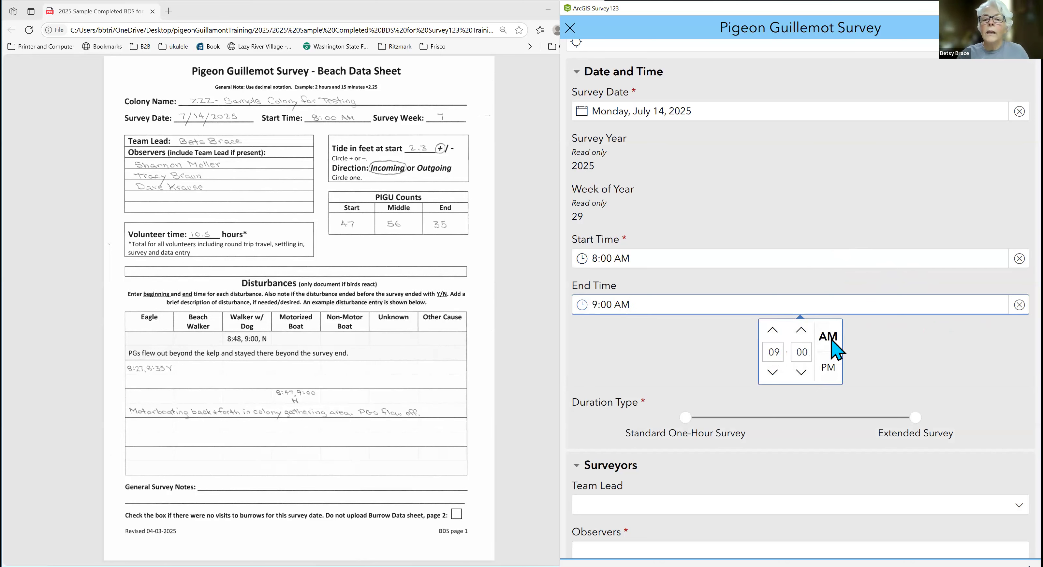
pyautogui.click(885, 319)
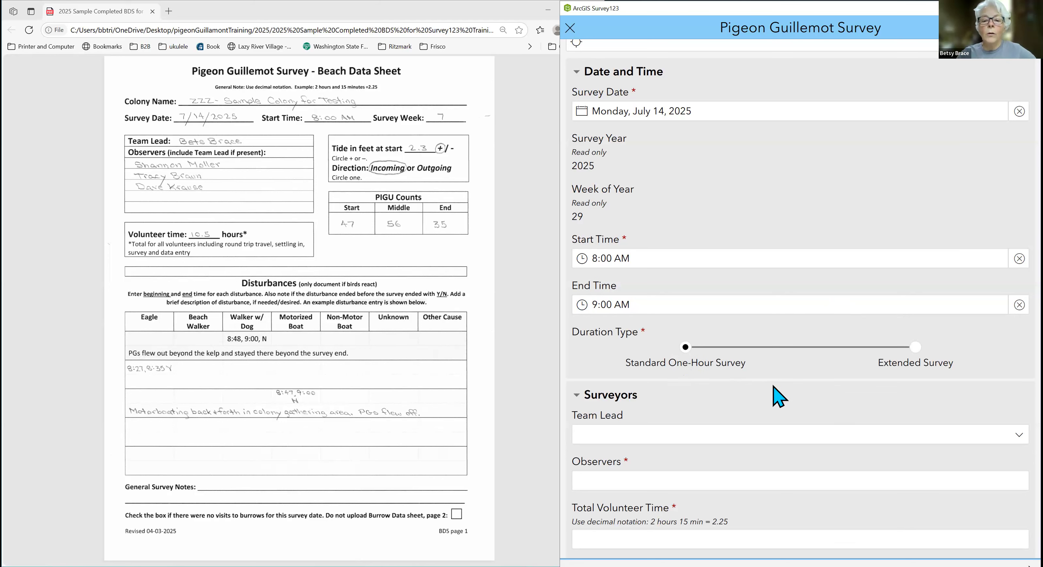
# Choose the team lead named on the beach data sheet in the Surveyors section.
pyautogui.scroll(-5, 786, 394)
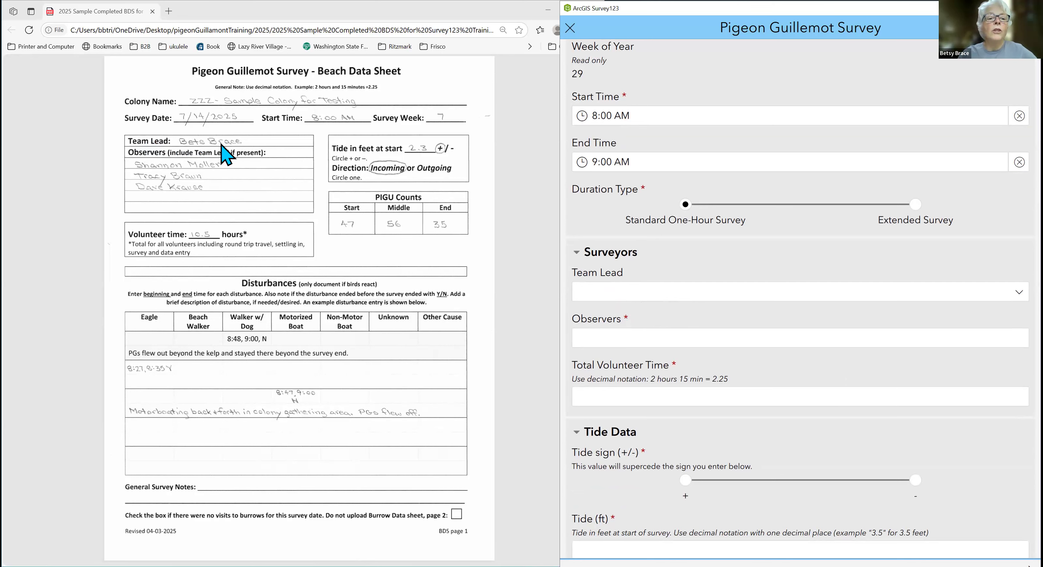
pyautogui.click(764, 296)
pyautogui.click(639, 329)
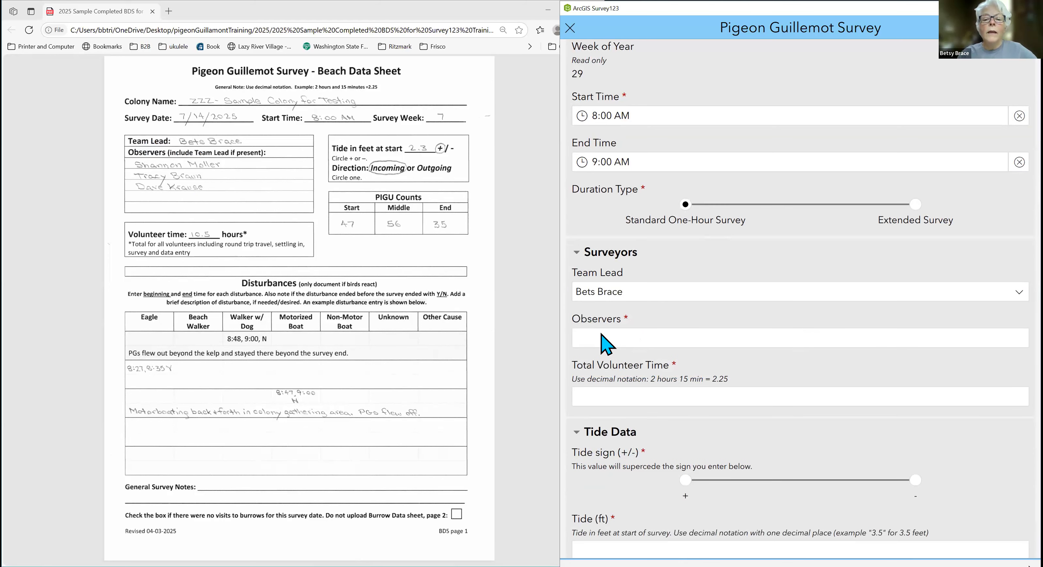
# Enter the full names of the team lead and the data sheet's three observers under Observers, and set Total Volunteer Time to 10.5.
pyautogui.click(653, 339)
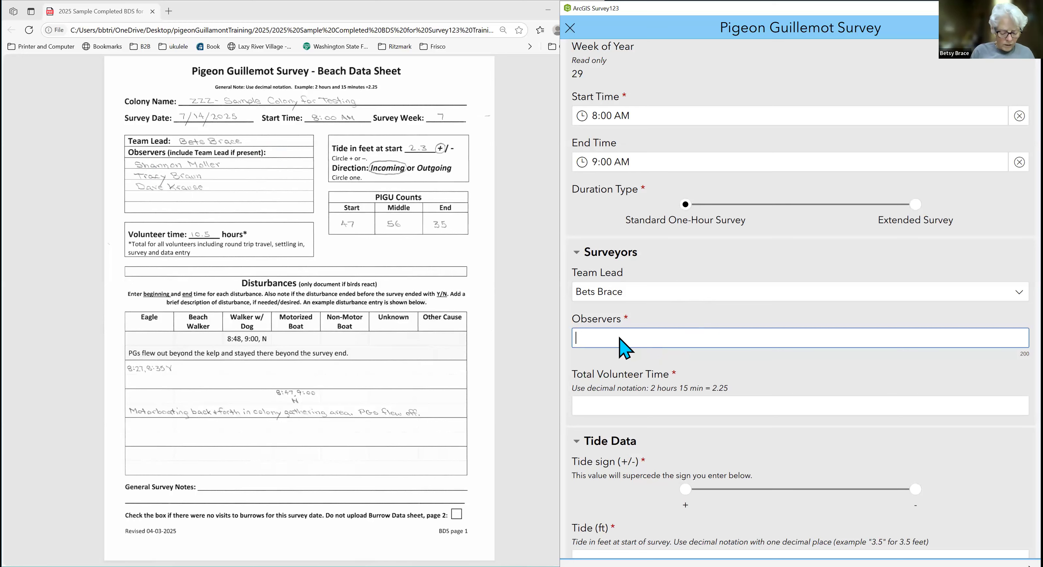
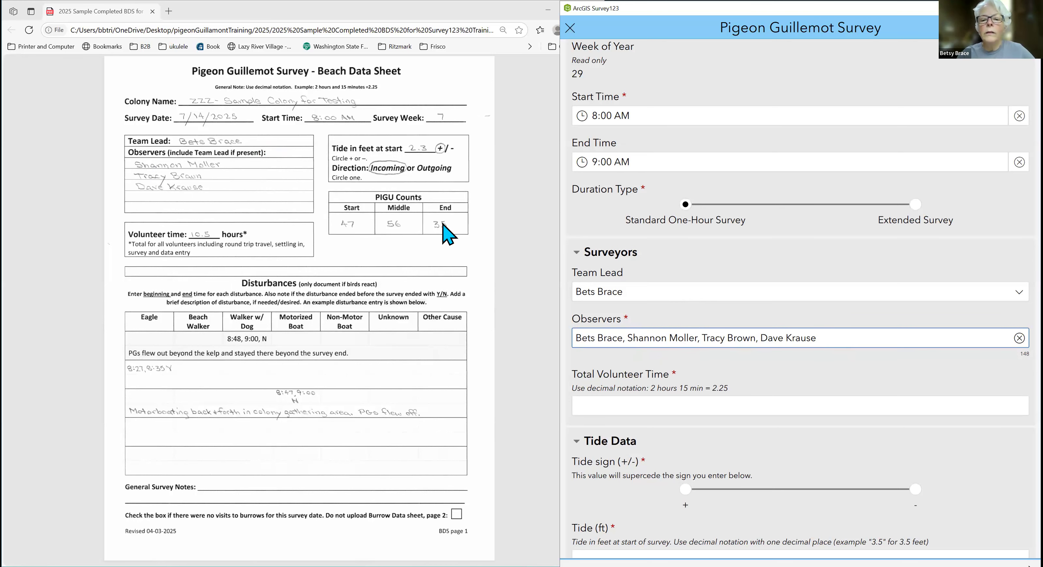
pyautogui.click(828, 406)
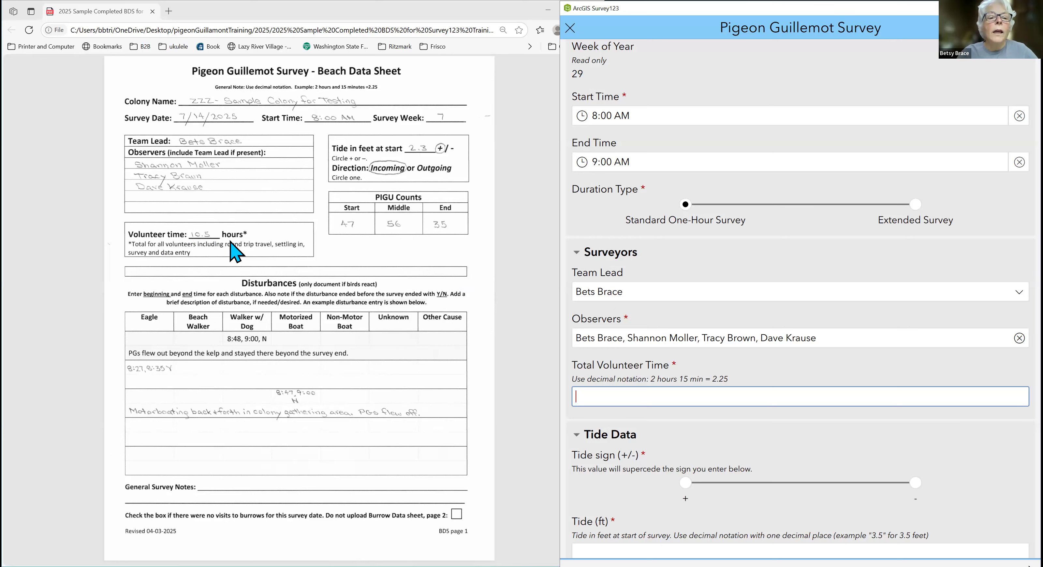
pyautogui.write('10.5')
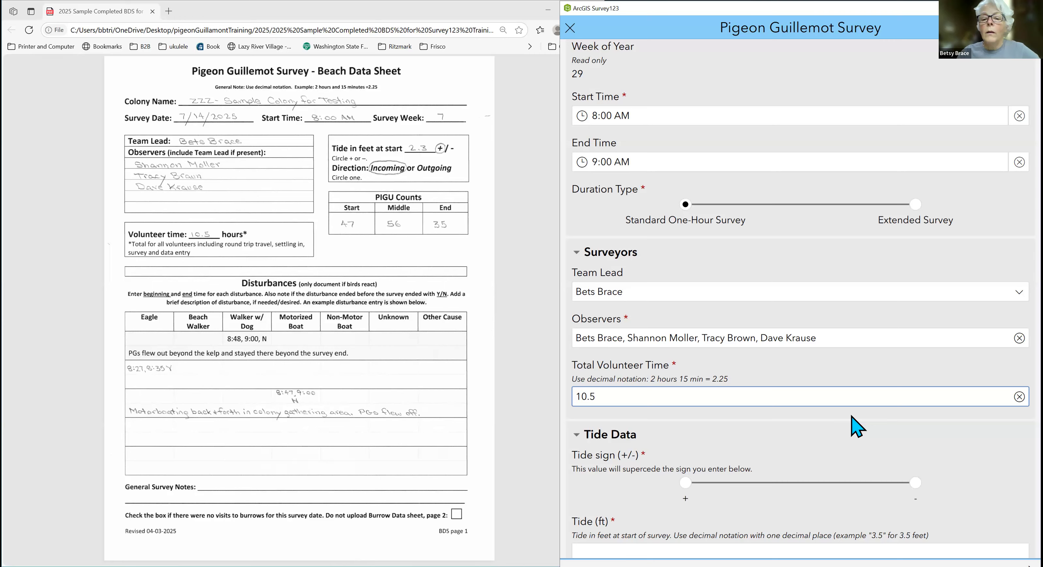
# Fill in the Tide Data with tide sign +, a tide of 2.3 ft and the direction Incoming.
pyautogui.scroll(-4, 924, 424)
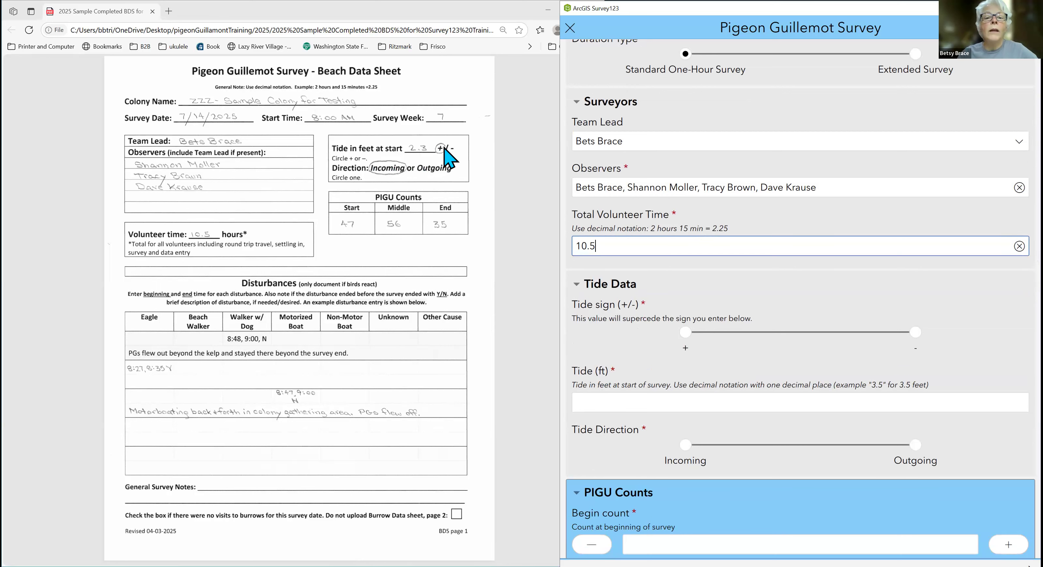
pyautogui.click(685, 333)
pyautogui.click(663, 404)
pyautogui.write('2.3')
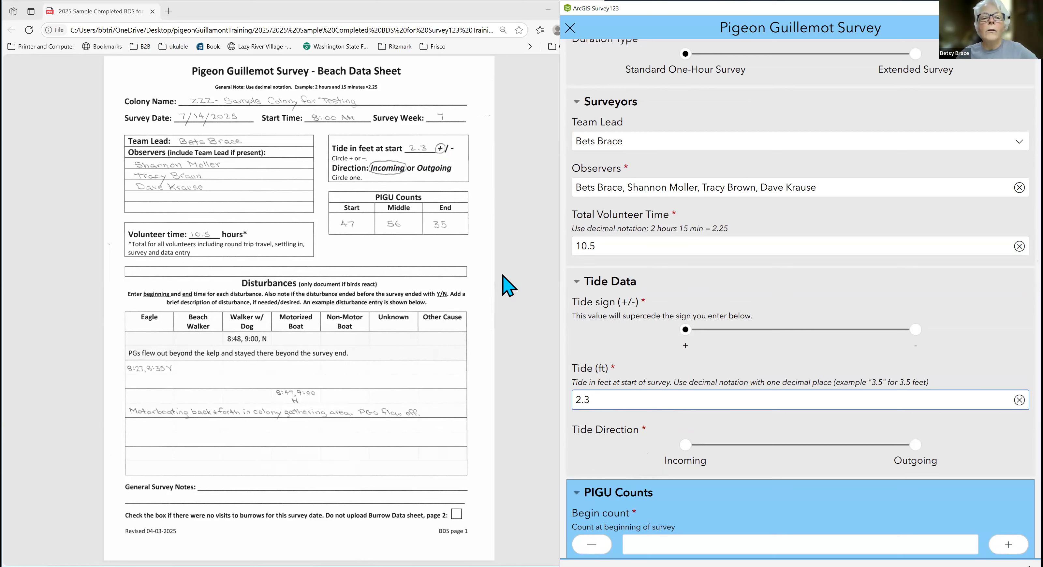
pyautogui.click(686, 442)
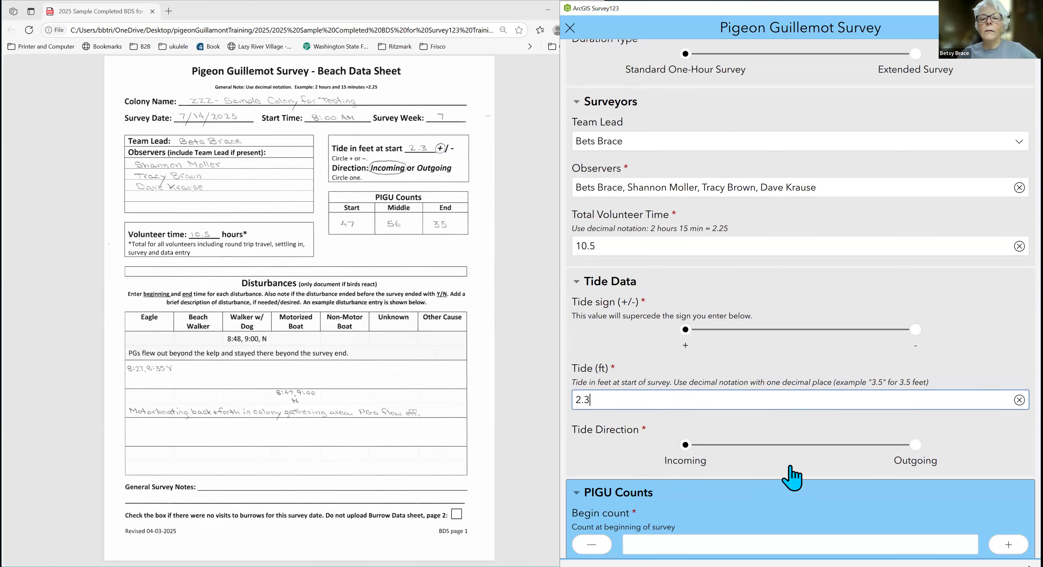
# Set the Begin count in the PIGU Counts section to 47.
pyautogui.scroll(-2, 792, 478)
pyautogui.scroll(-2, 826, 499)
pyautogui.scroll(-1, 810, 498)
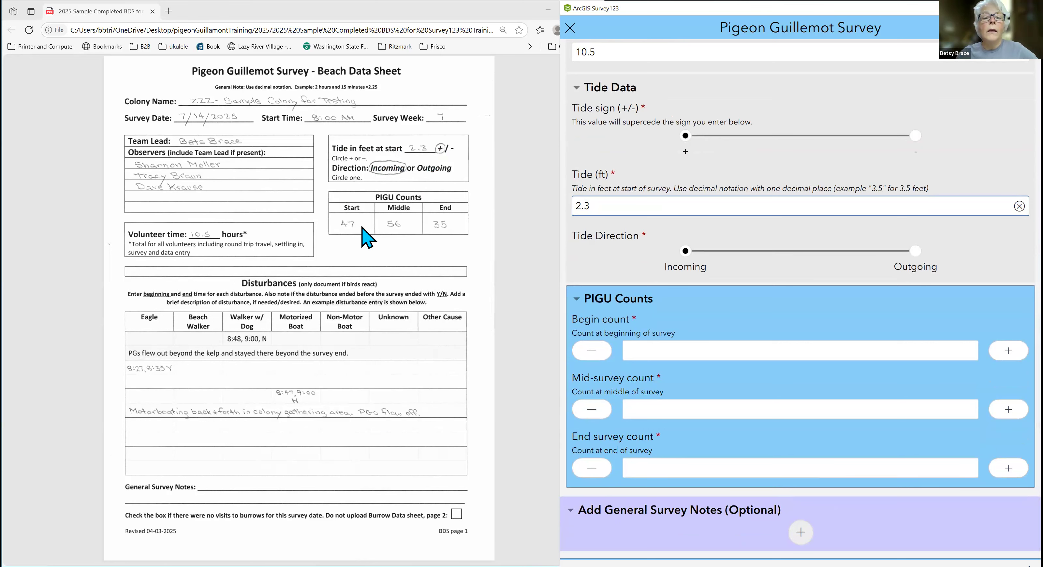
pyautogui.click(761, 354)
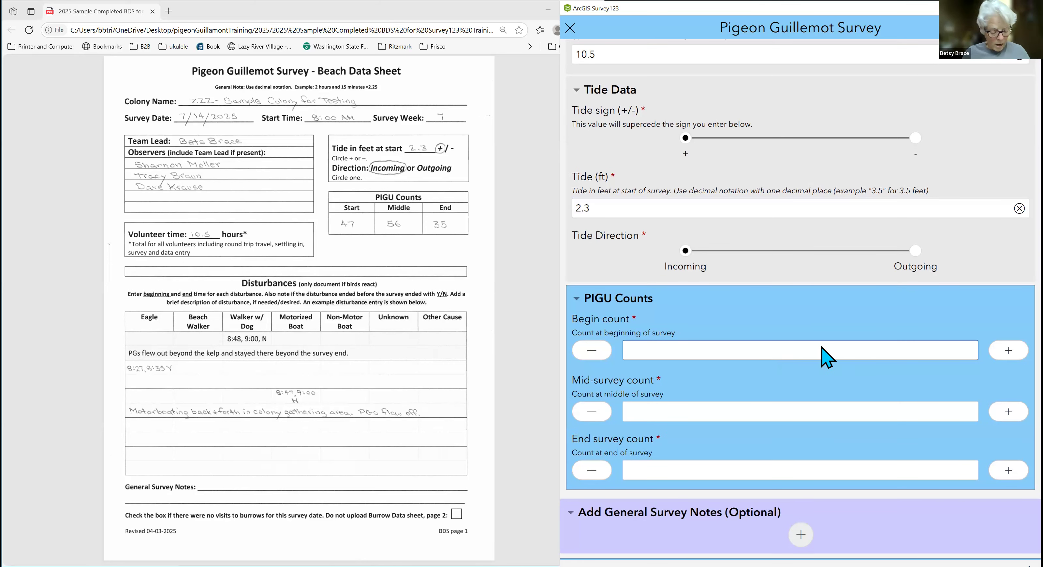
pyautogui.write('47')
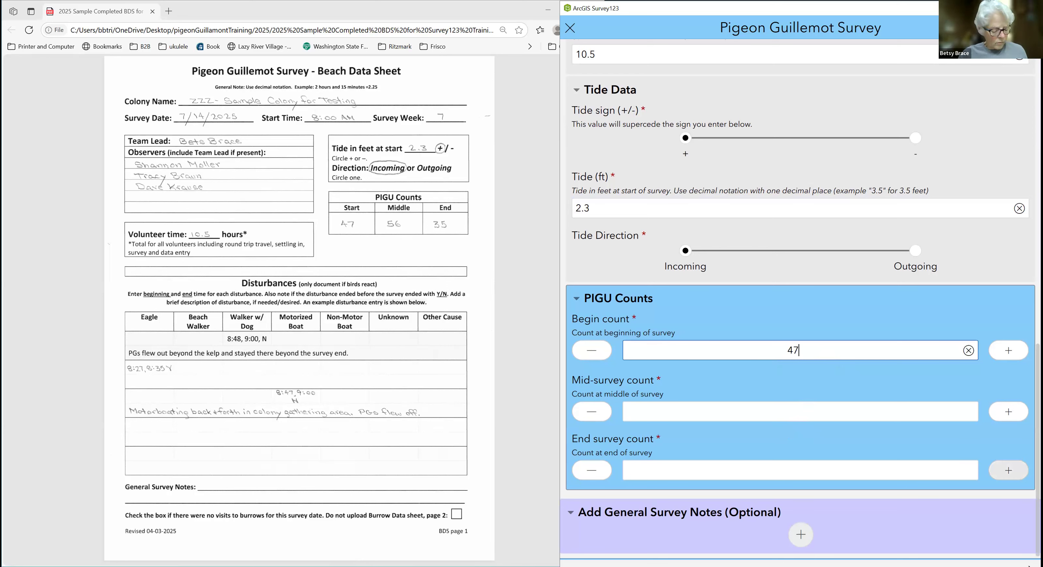
pyautogui.click(800, 411)
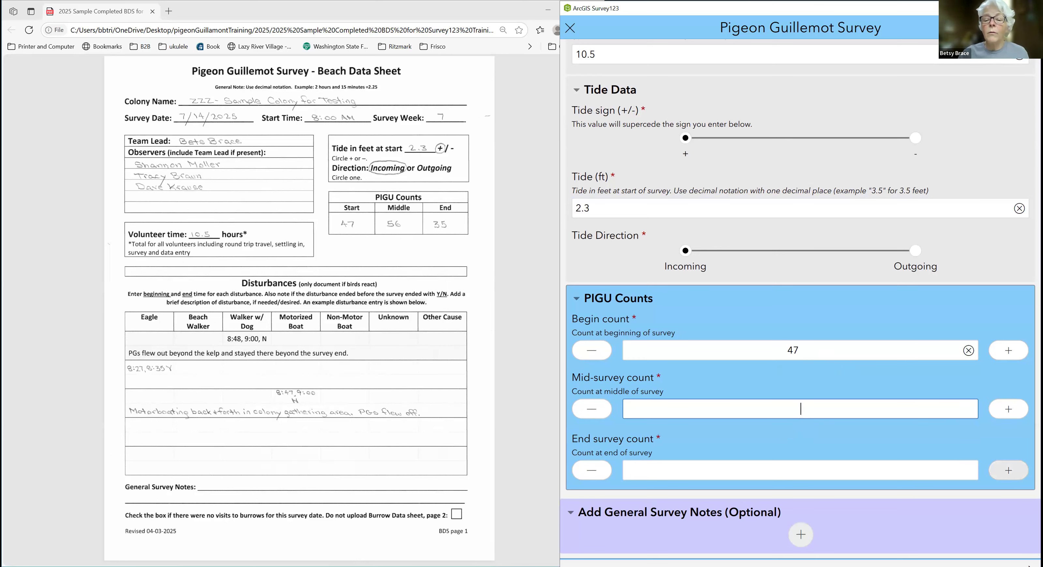
pyautogui.doubleClick(1007, 352)
pyautogui.click(1008, 351)
pyautogui.click(592, 351)
pyautogui.click(592, 351)
pyautogui.click(592, 352)
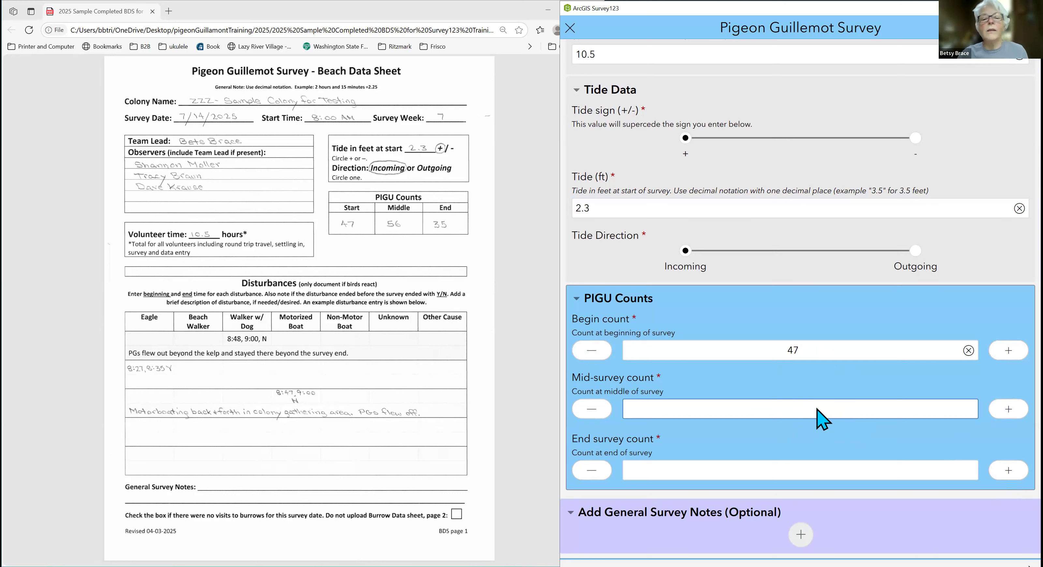
# Set the Mid-survey count to 56 and the End survey count to 35.
pyautogui.write('56')
pyautogui.press('Tab')
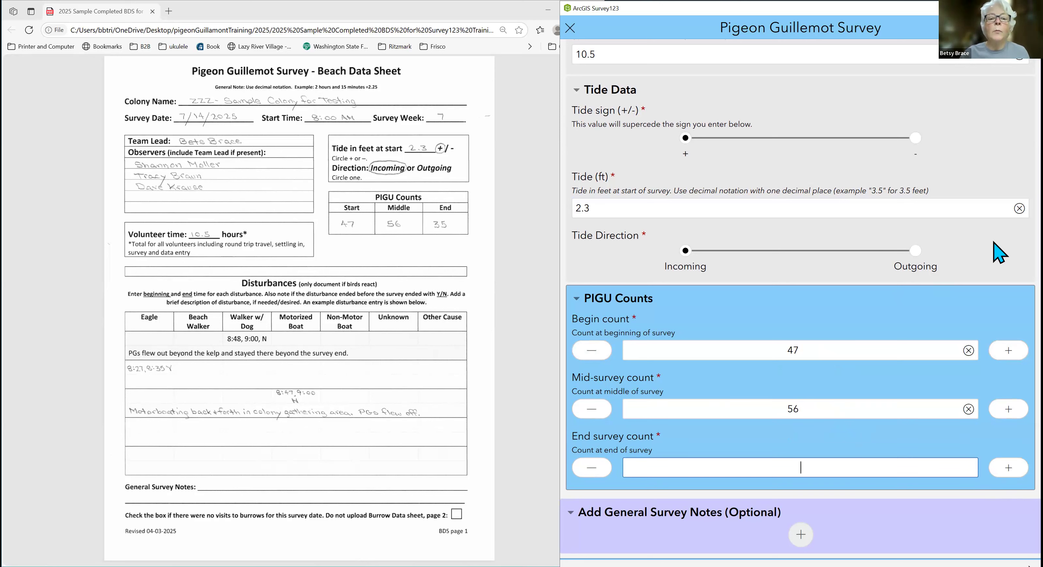
pyautogui.write('35')
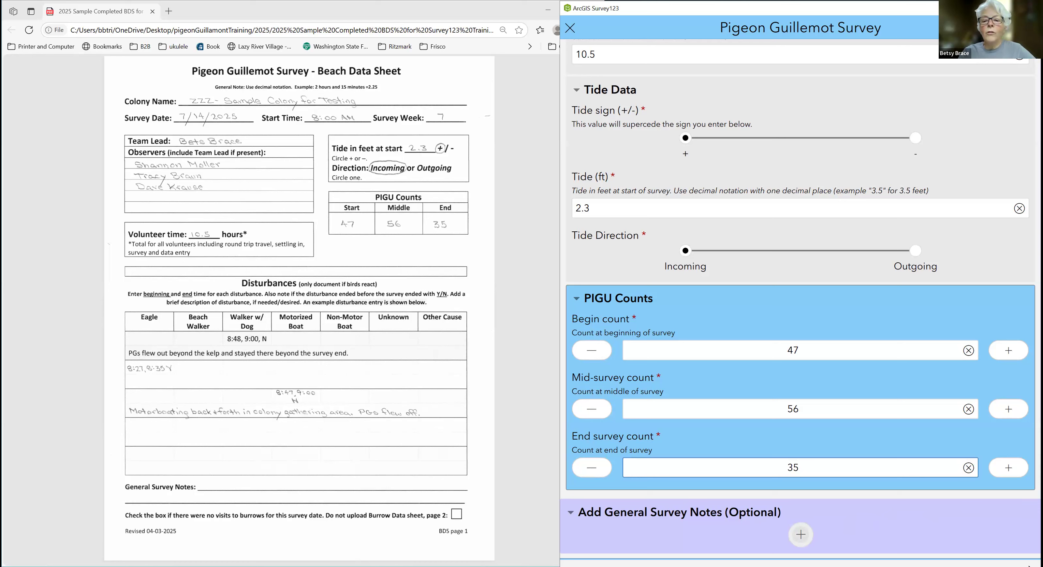
# Add a general survey note titled "FOG" with the text "Heavy Fog obsccured view of PGs entire survey hour.".
pyautogui.click(801, 535)
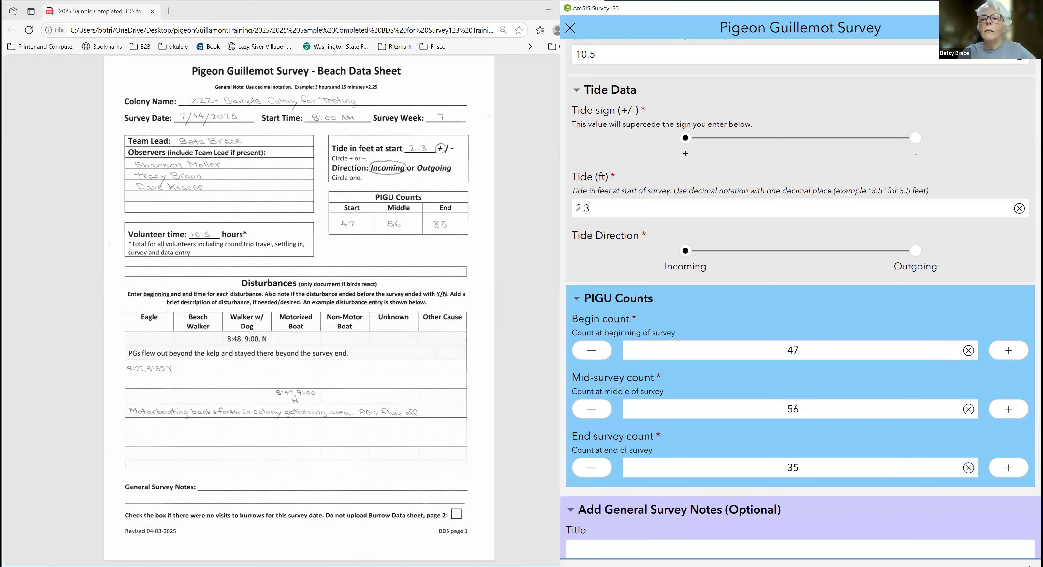
pyautogui.scroll(-4, 879, 320)
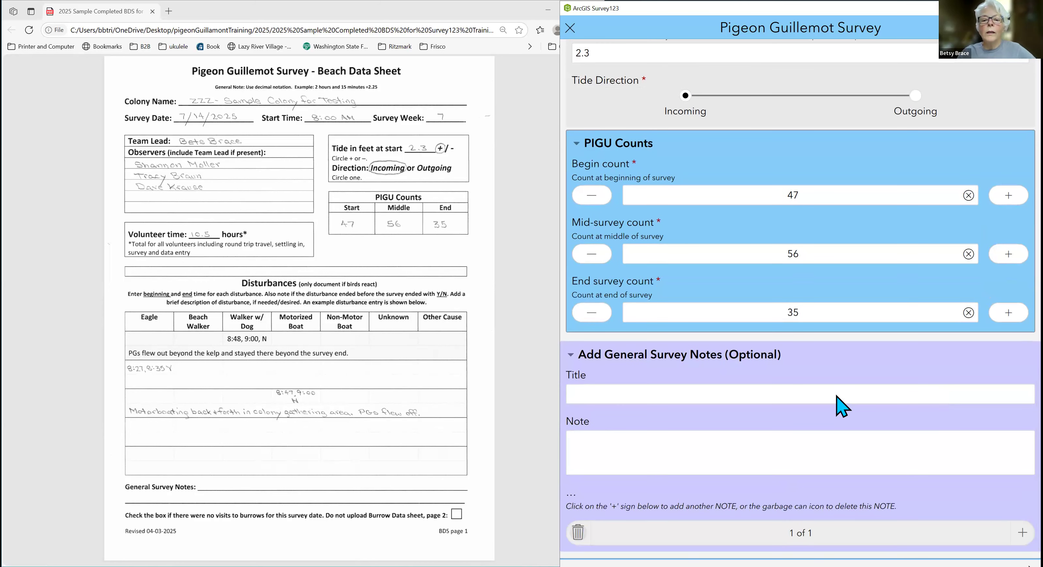
pyautogui.click(837, 396)
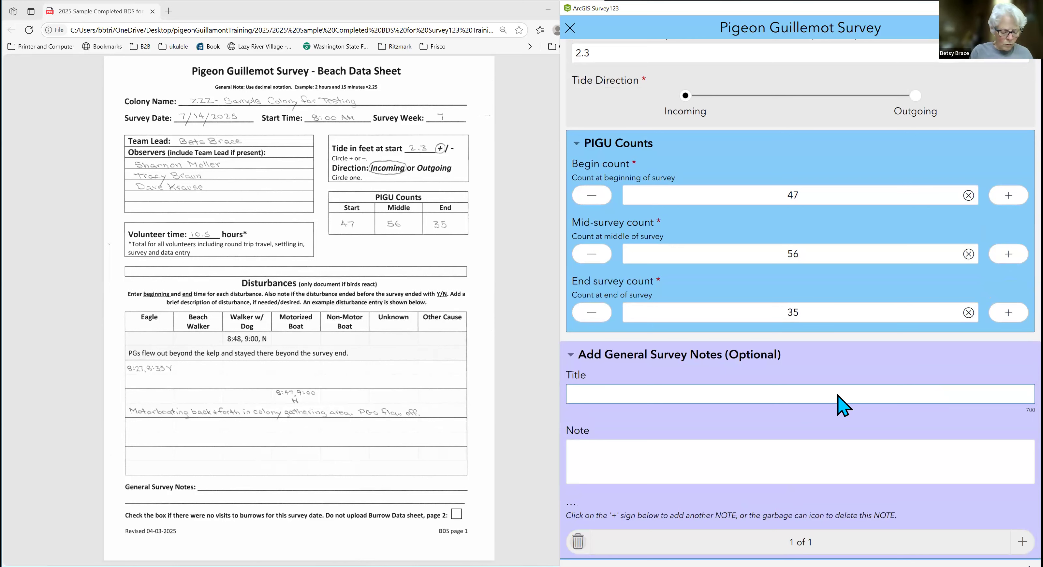
pyautogui.write('FOG')
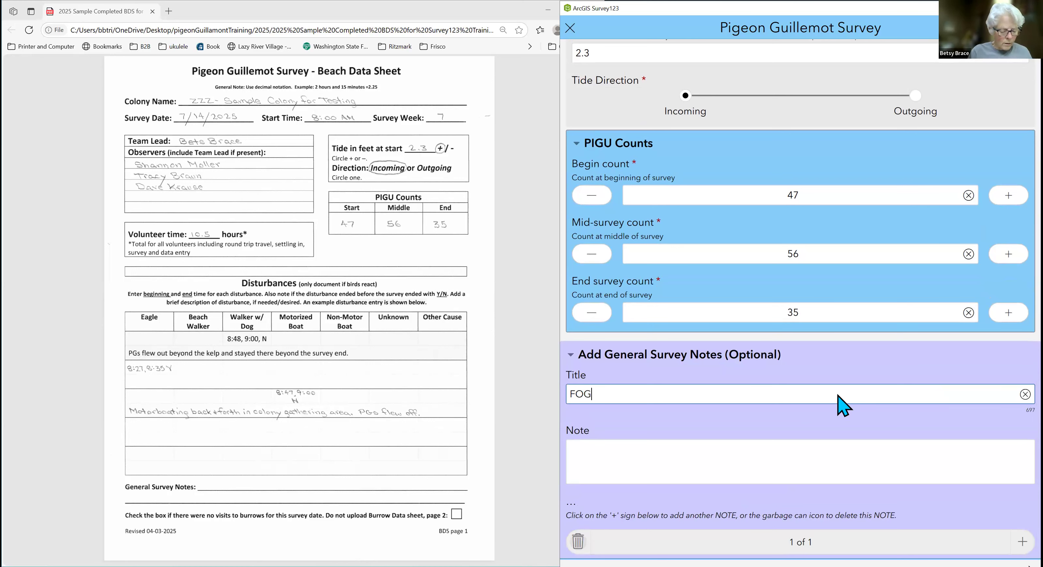
pyautogui.click(803, 472)
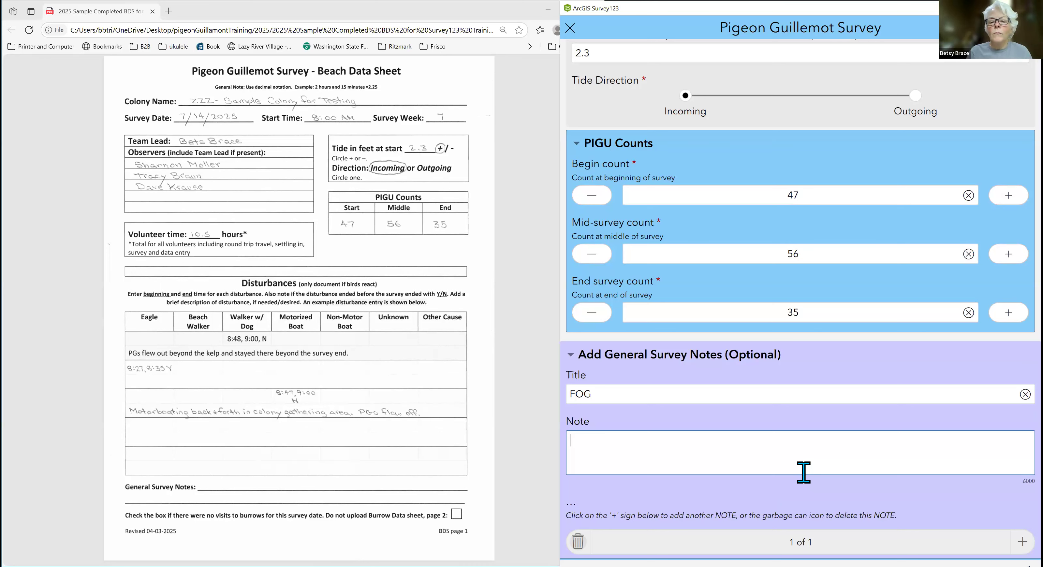
pyautogui.write('Heavy Fog obsccured ')
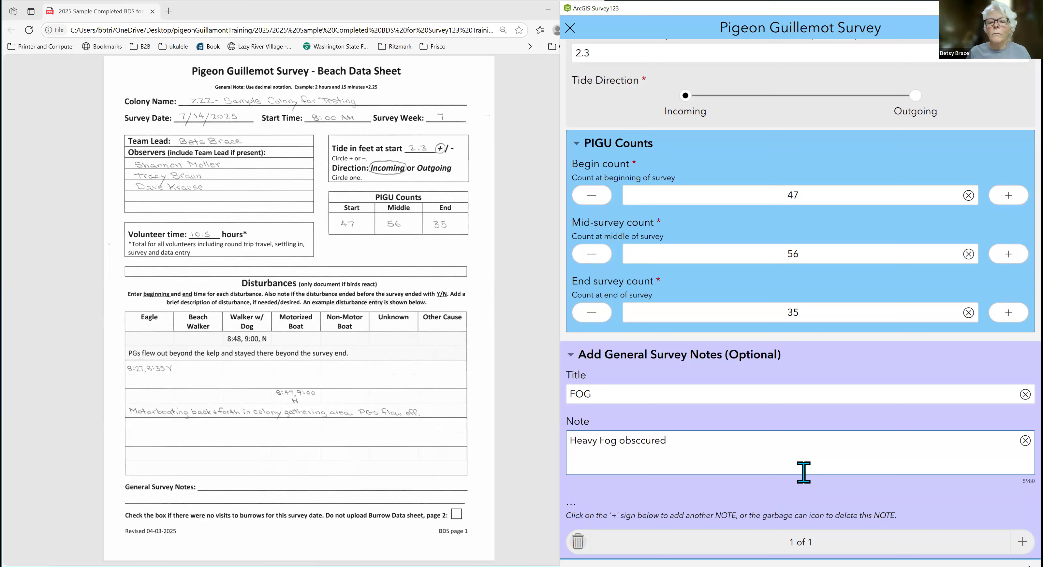
pyautogui.write('view of PGs entire ')
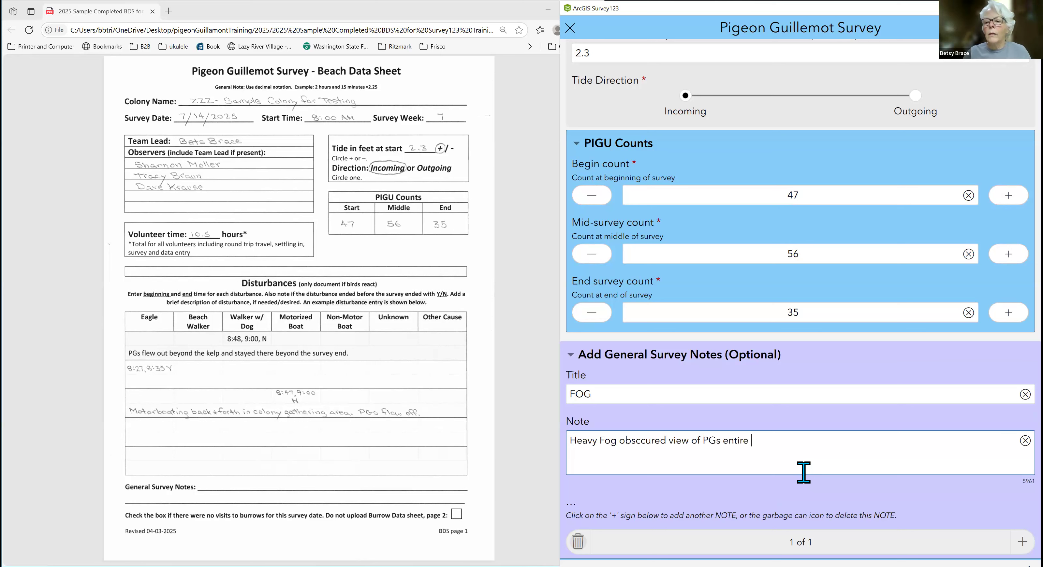
pyautogui.write('survey hour.')
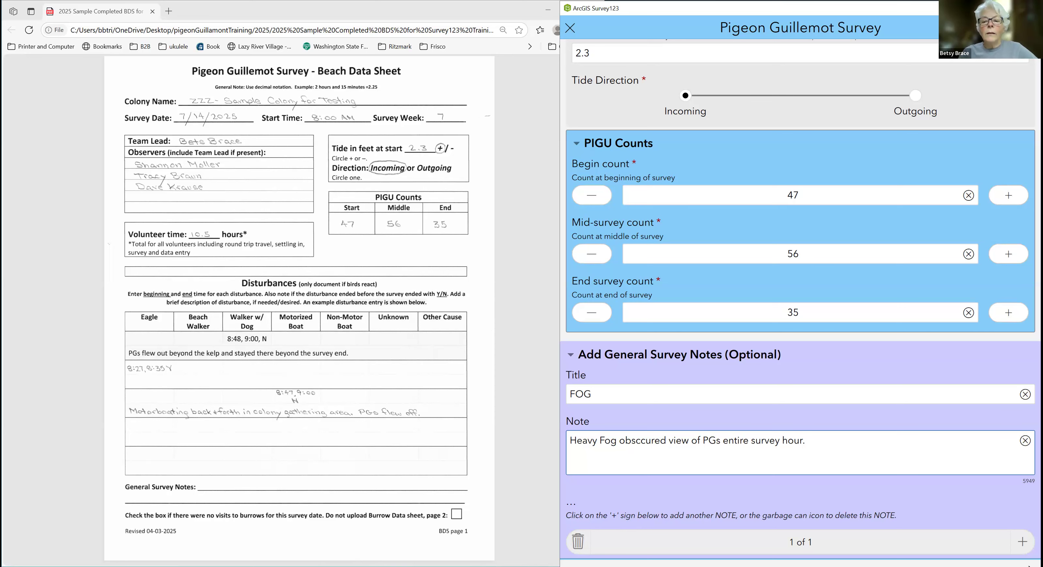
# Reposition the survey form window and resize its height to fit the whole notes section and the page navigation.
pyautogui.scroll(-1, 800, 300)
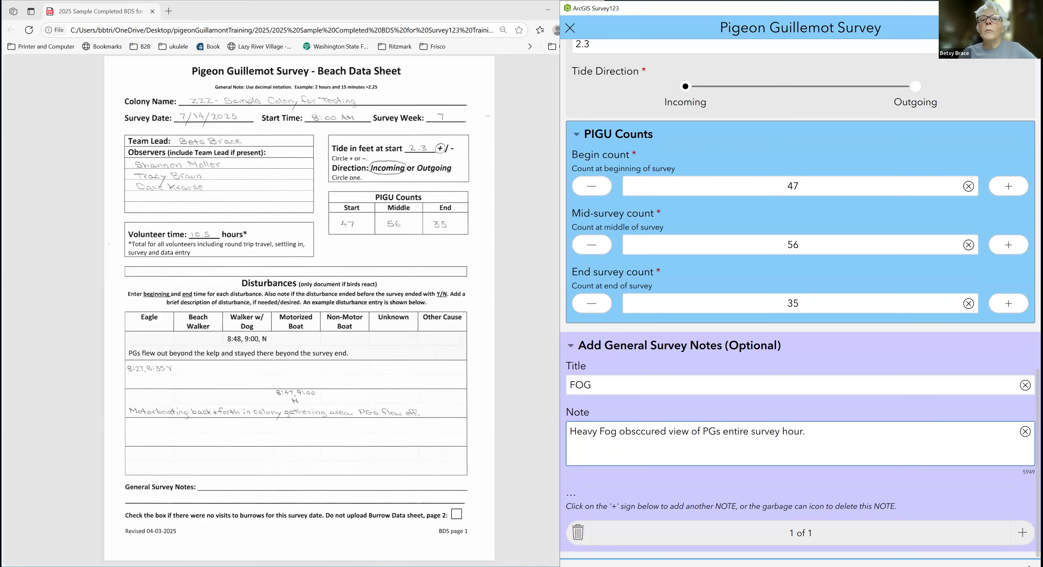
pyautogui.click(925, 8)
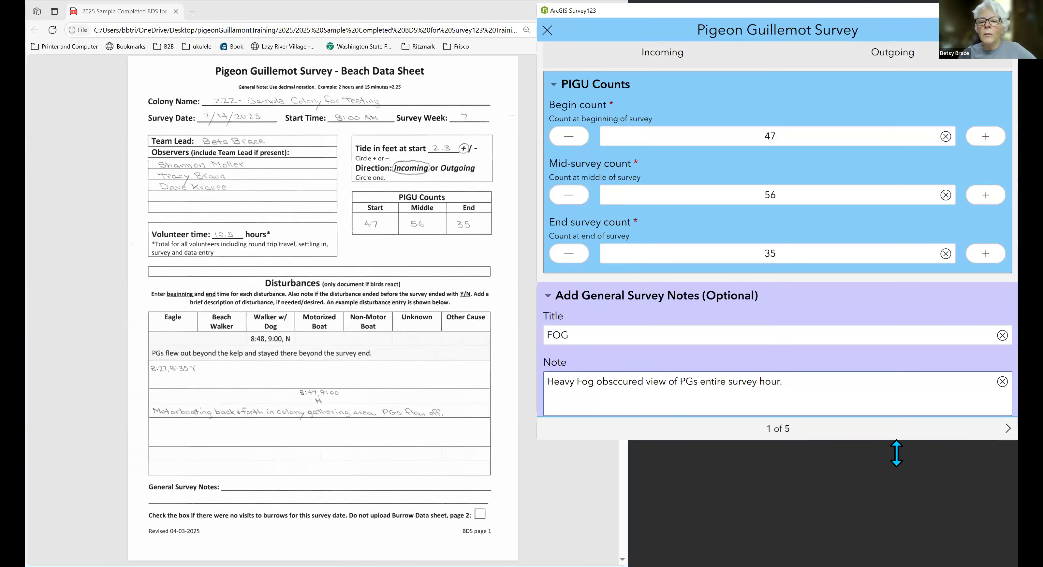
pyautogui.moveTo(897, 441); pyautogui.dragTo(769, 533)
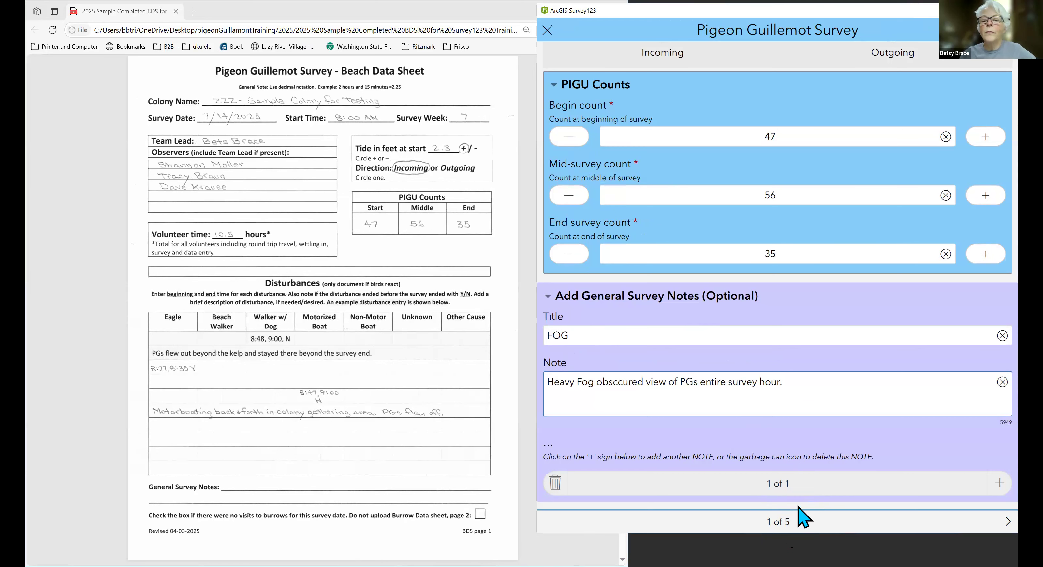
# Collapse the Add General Survey Notes section and go to page 2 of the form, Burrow Visits.
pyautogui.click(547, 298)
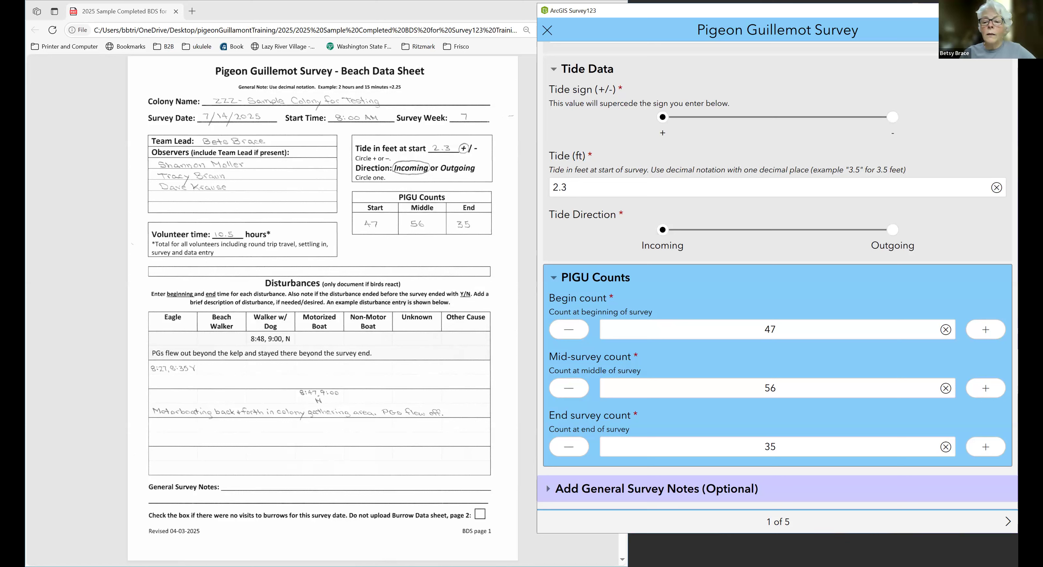
pyautogui.click(1008, 521)
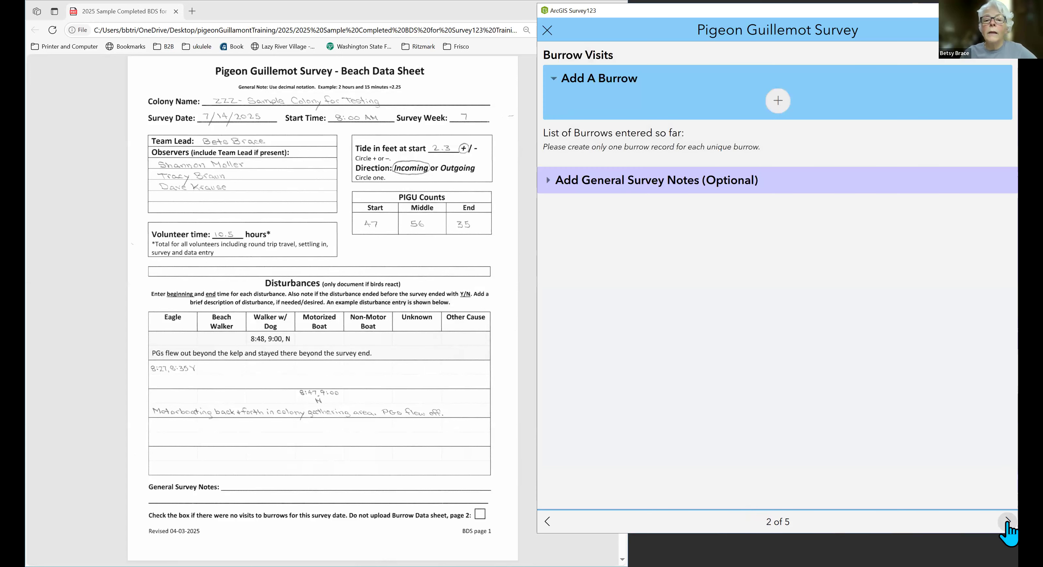
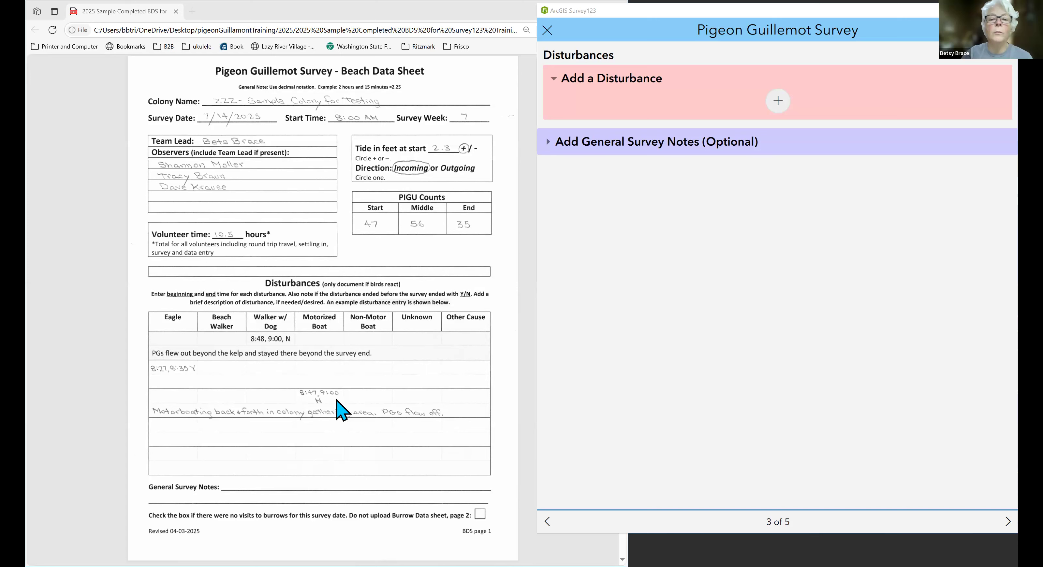
# Add an Eagle disturbance on the Disturbances page with a start time of 8:27 AM.
pyautogui.click(778, 100)
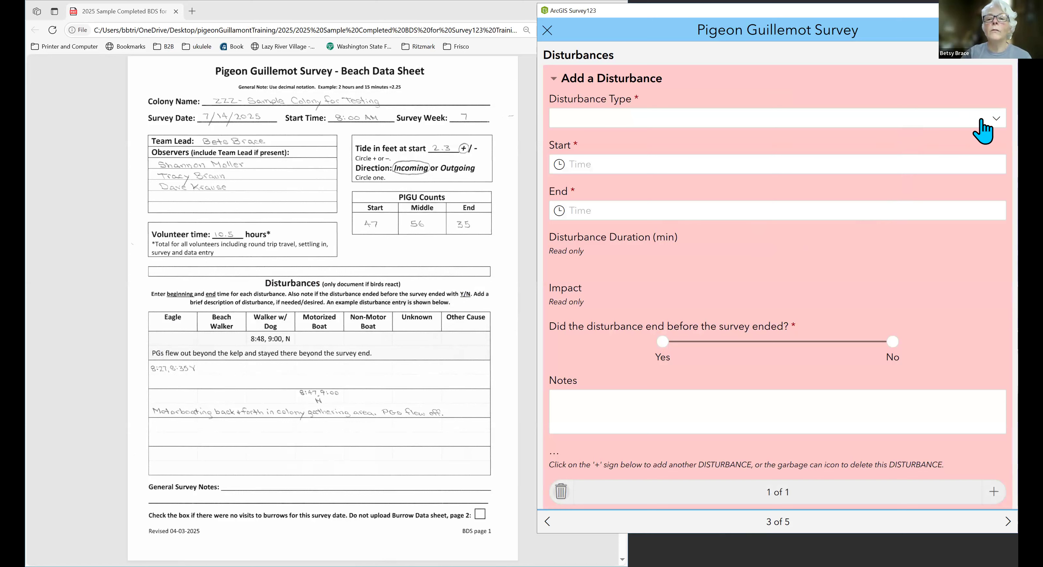
pyautogui.click(997, 120)
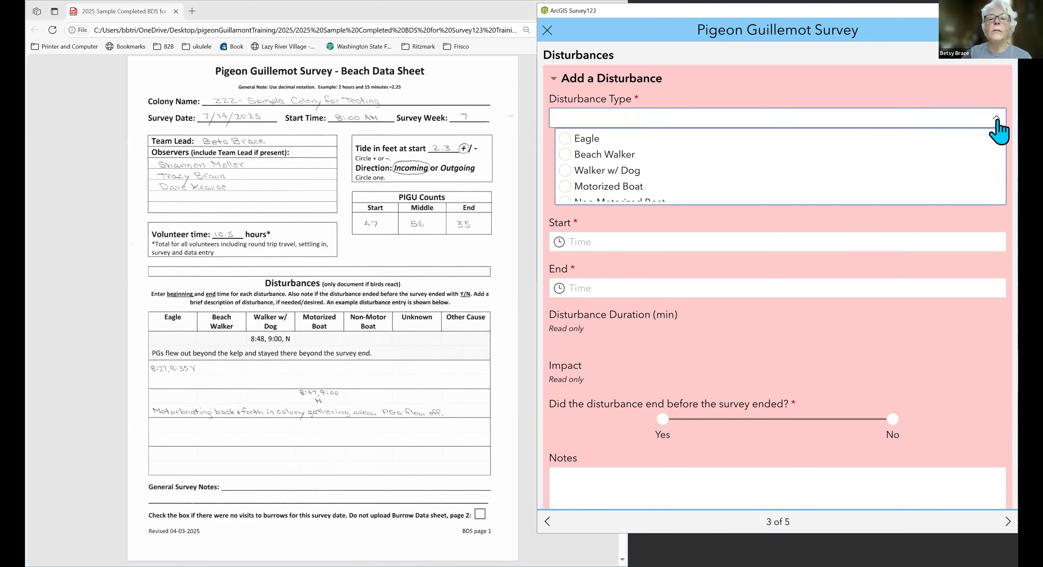
pyautogui.click(590, 141)
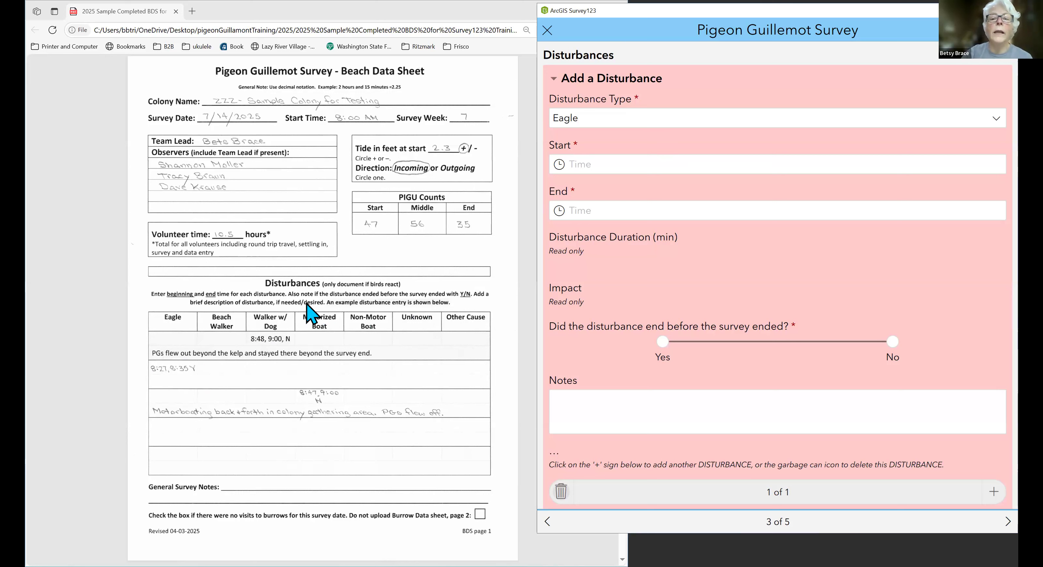
pyautogui.click(747, 169)
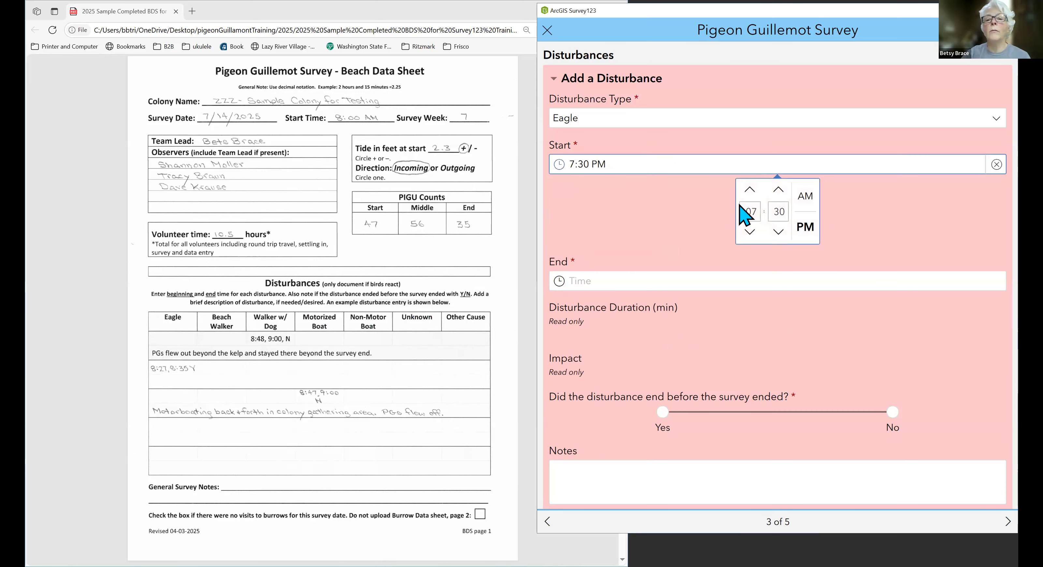
pyautogui.write('8')
pyautogui.press('Tab')
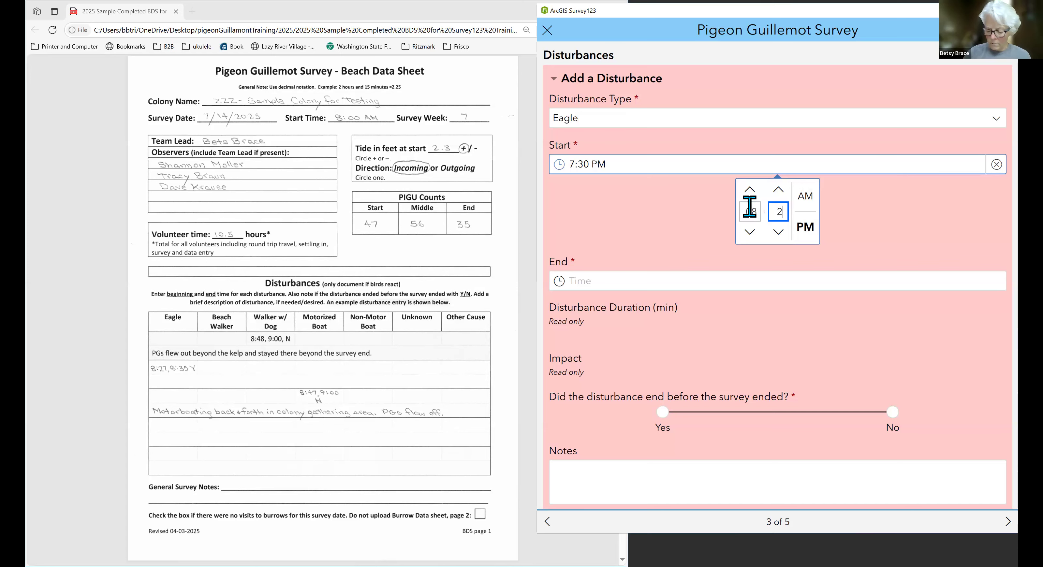
pyautogui.click(808, 199)
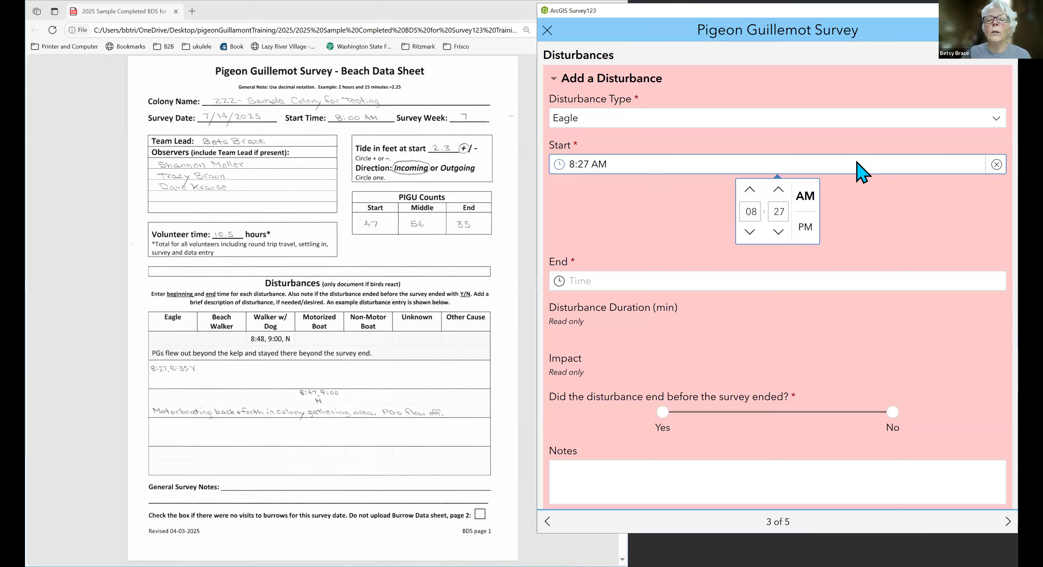
pyautogui.click(860, 171)
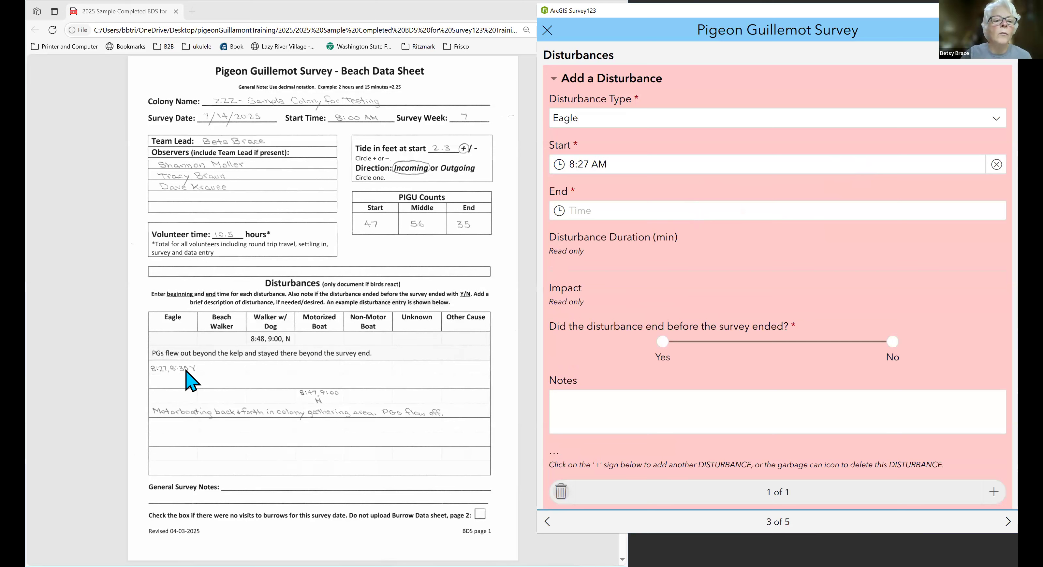
# Set the Eagle disturbance's end time to 8:35 AM and answer Yes to whether it ended before the survey ended.
pyautogui.click(722, 208)
pyautogui.click(750, 258)
pyautogui.press('Tab')
pyautogui.write('3')
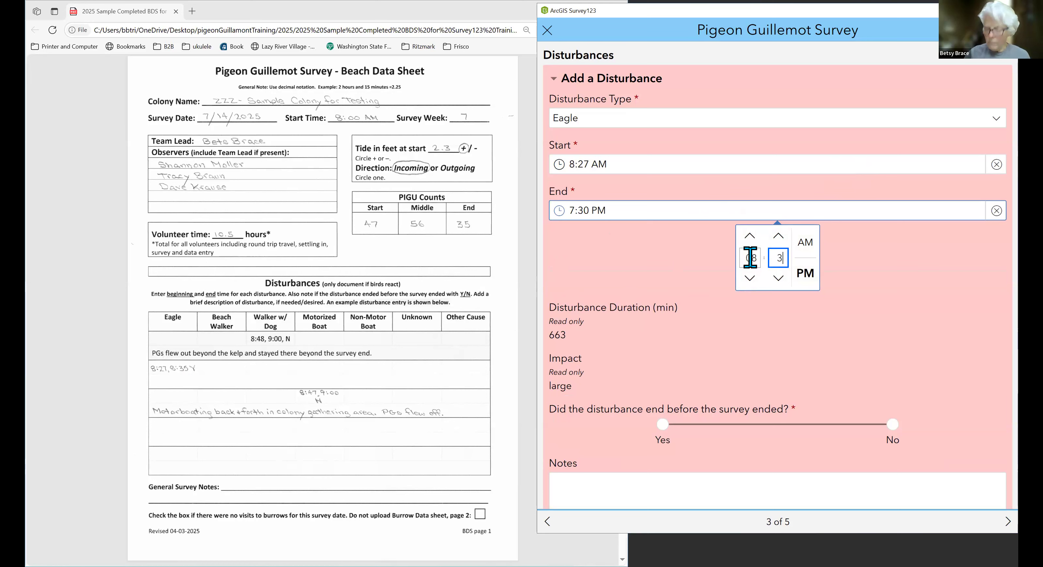
pyautogui.click(807, 243)
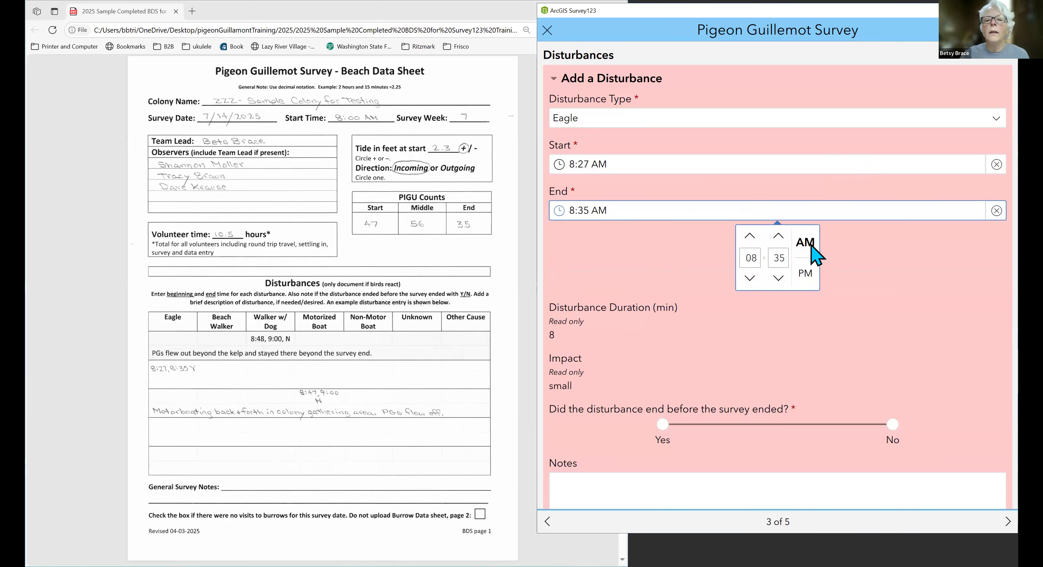
pyautogui.click(850, 326)
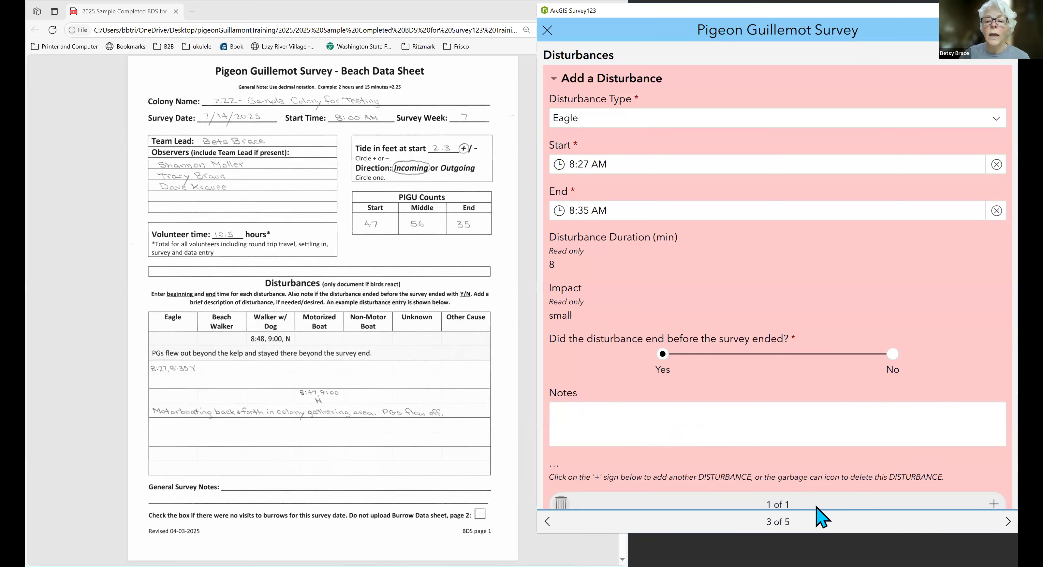
# Add a second disturbance of type Motorized Boat with a start time of 8:47 AM.
pyautogui.click(994, 504)
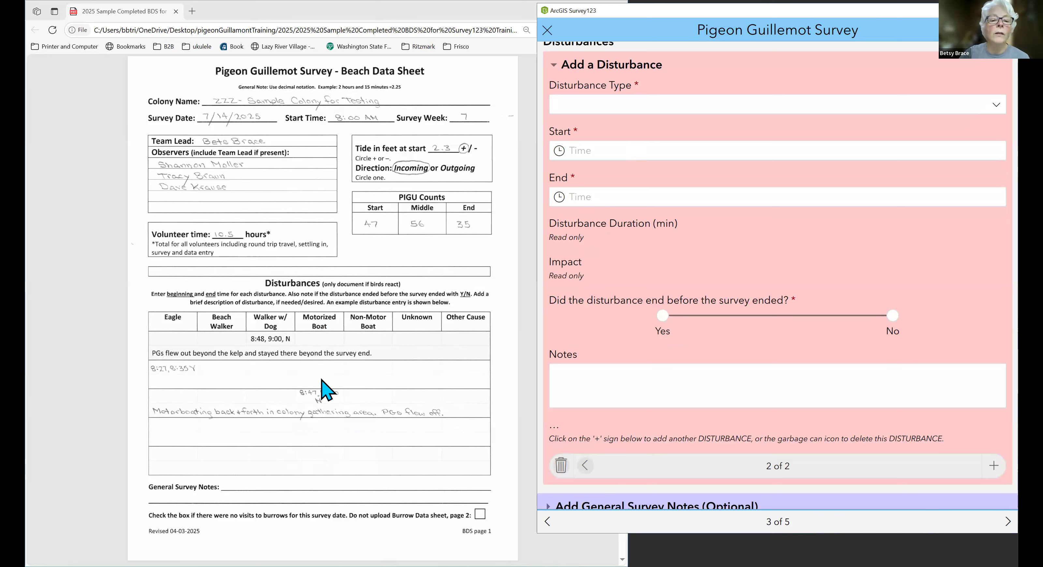
pyautogui.click(997, 106)
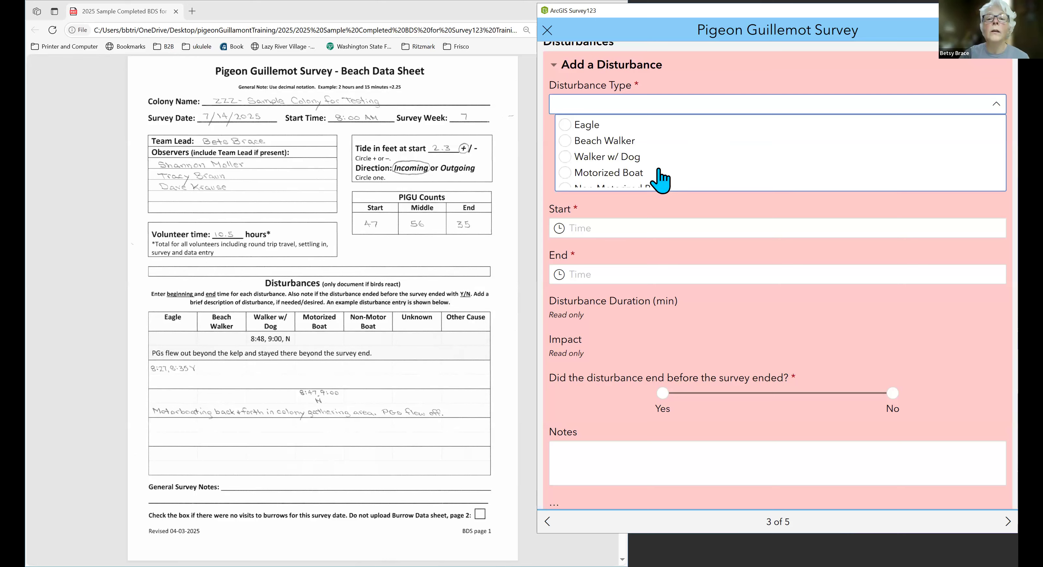
pyautogui.click(635, 178)
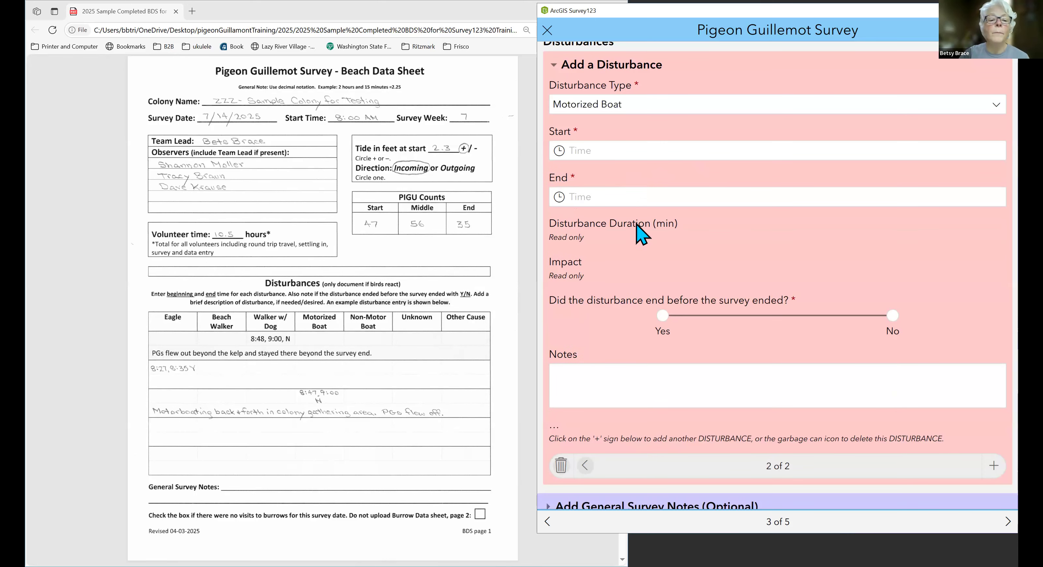
pyautogui.click(693, 156)
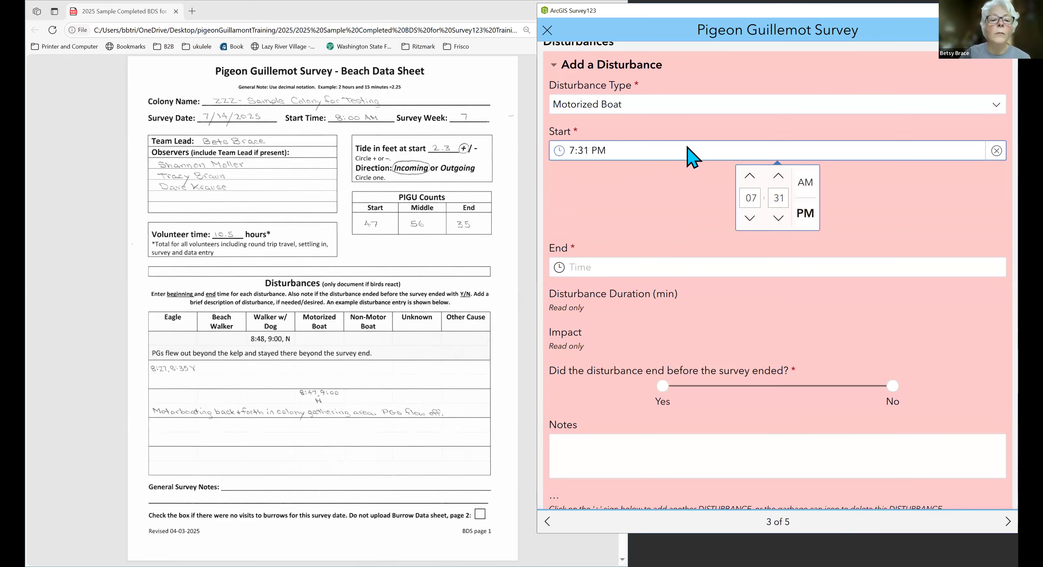
pyautogui.click(748, 199)
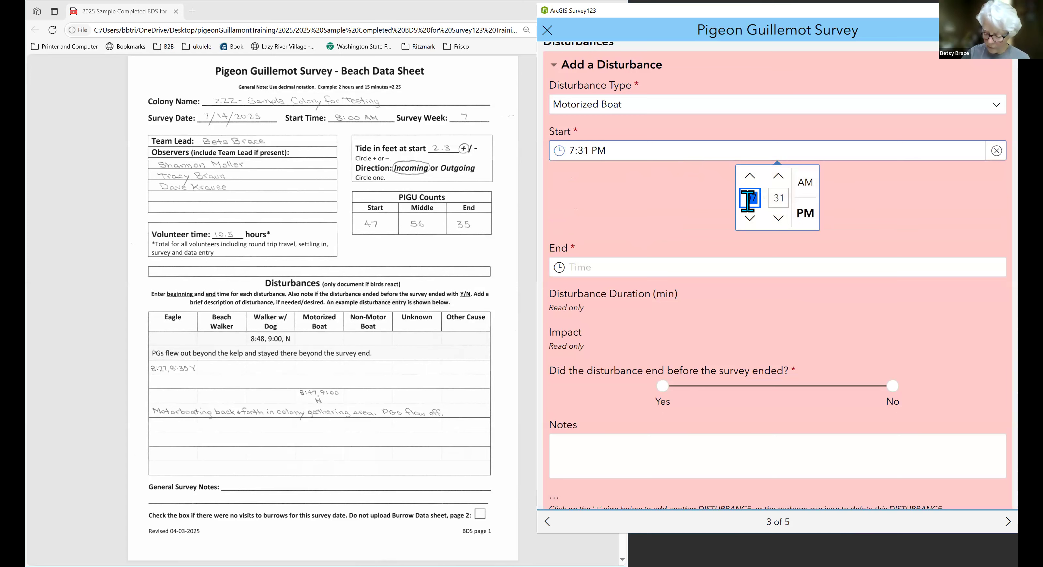
pyautogui.write('8')
pyautogui.press('Tab')
pyautogui.write('47')
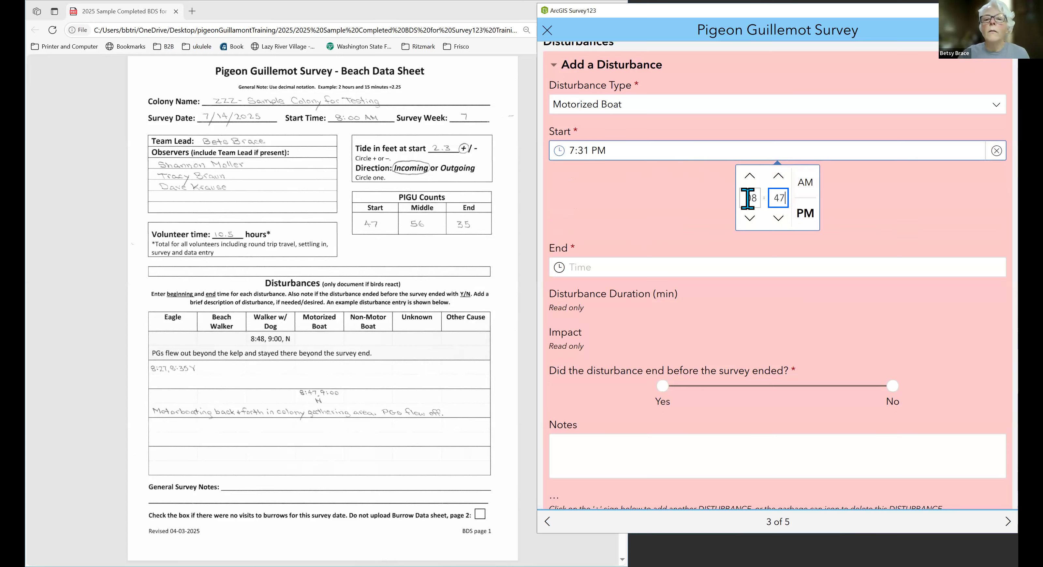
pyautogui.click(806, 183)
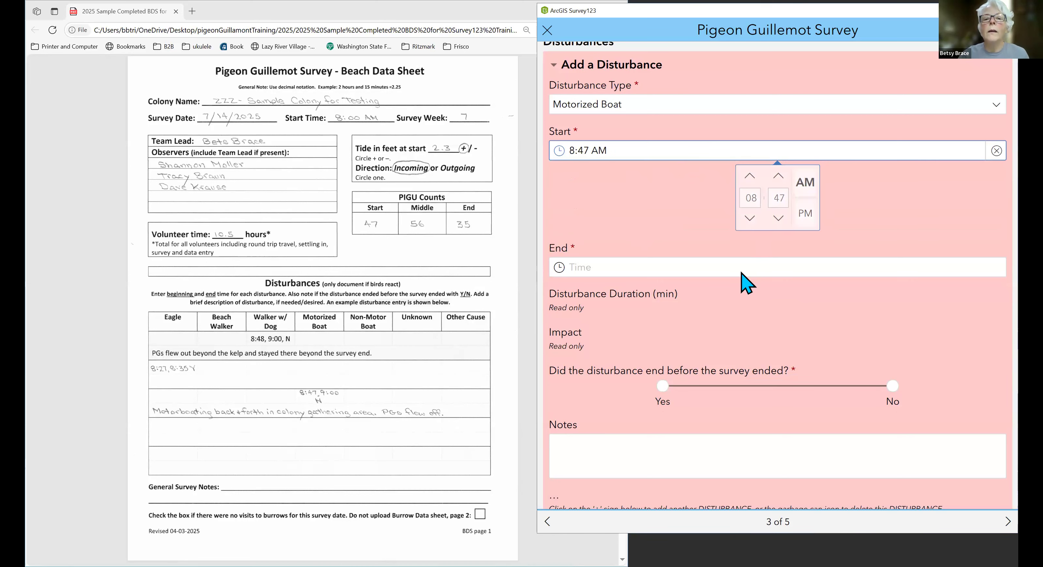
pyautogui.click(744, 280)
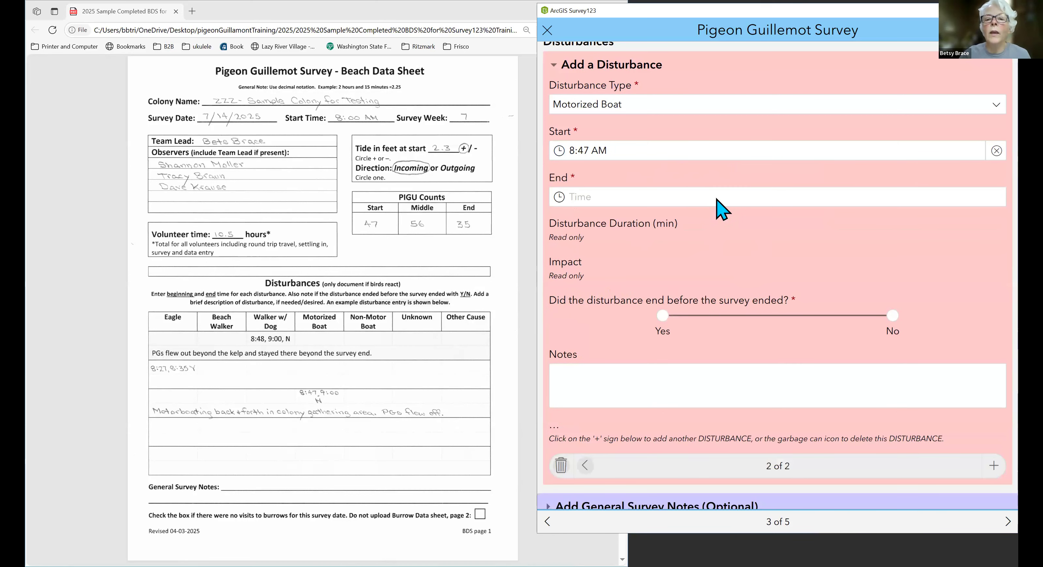
# Set the Motorized Boat disturbance's end time to 9:00 AM and answer No to whether it ended before the survey ended.
pyautogui.click(717, 198)
pyautogui.click(756, 245)
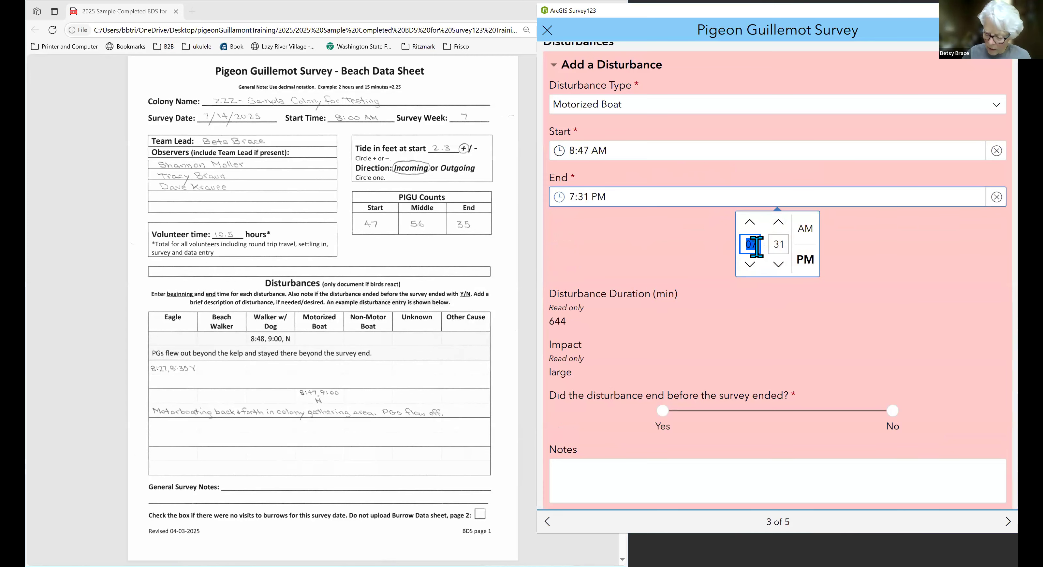
pyautogui.write('9')
pyautogui.press('Tab')
pyautogui.write('00')
pyautogui.click(809, 227)
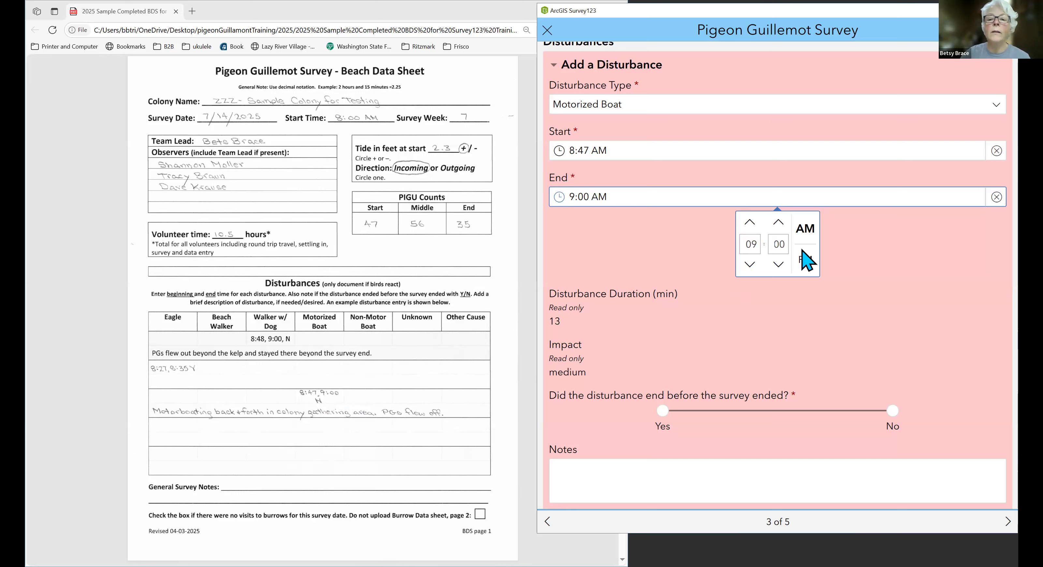
pyautogui.click(839, 206)
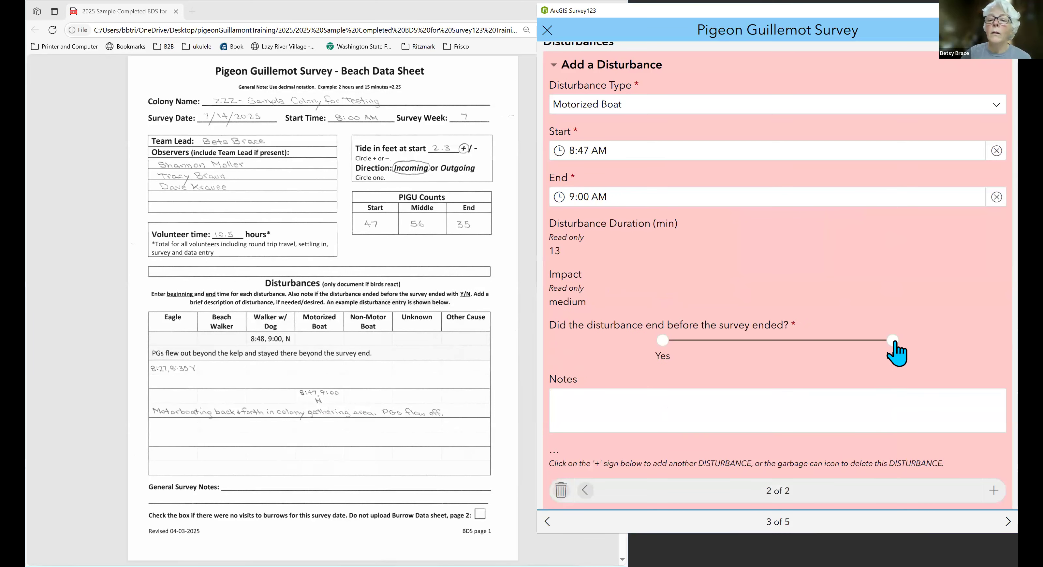
pyautogui.click(892, 340)
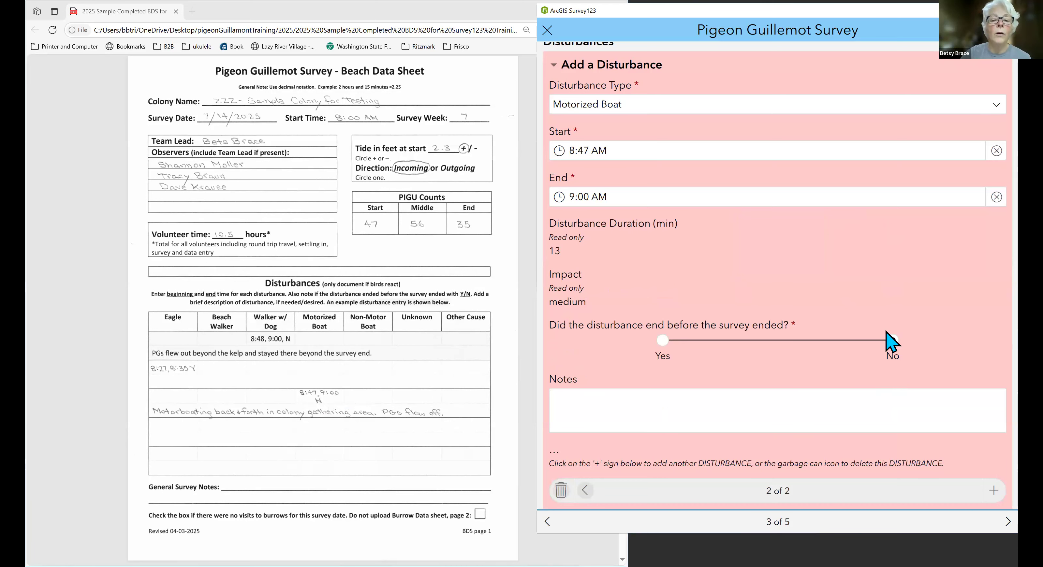
# Enter the disturbance note "Motorboating back & forth in colony gathering area. PGs flew off." and go to page 4 of the form, Attachments.
pyautogui.click(602, 405)
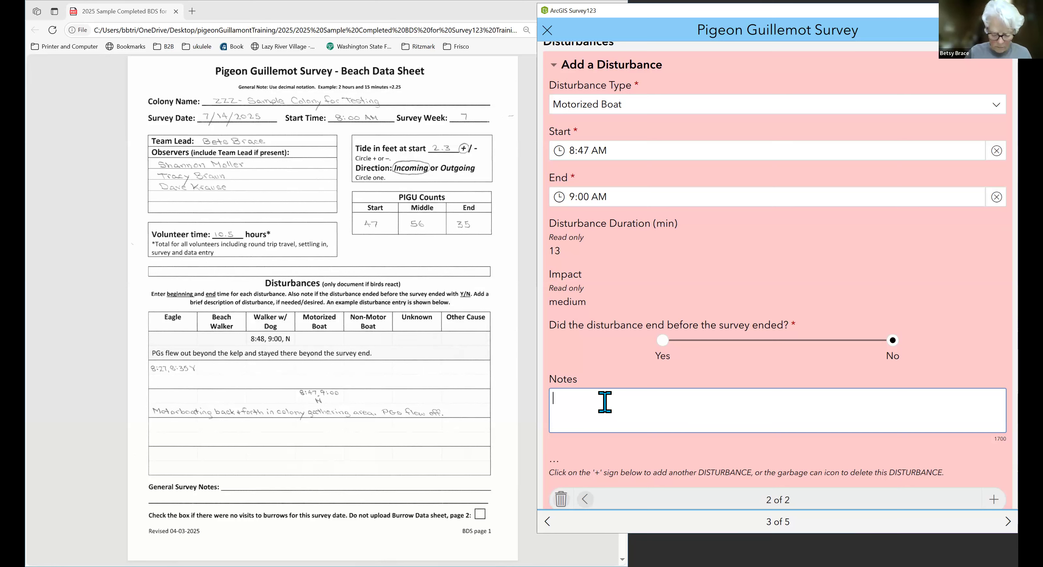
pyautogui.write('Motorboating back & forth in colony gathering area.  PGs flew off.')
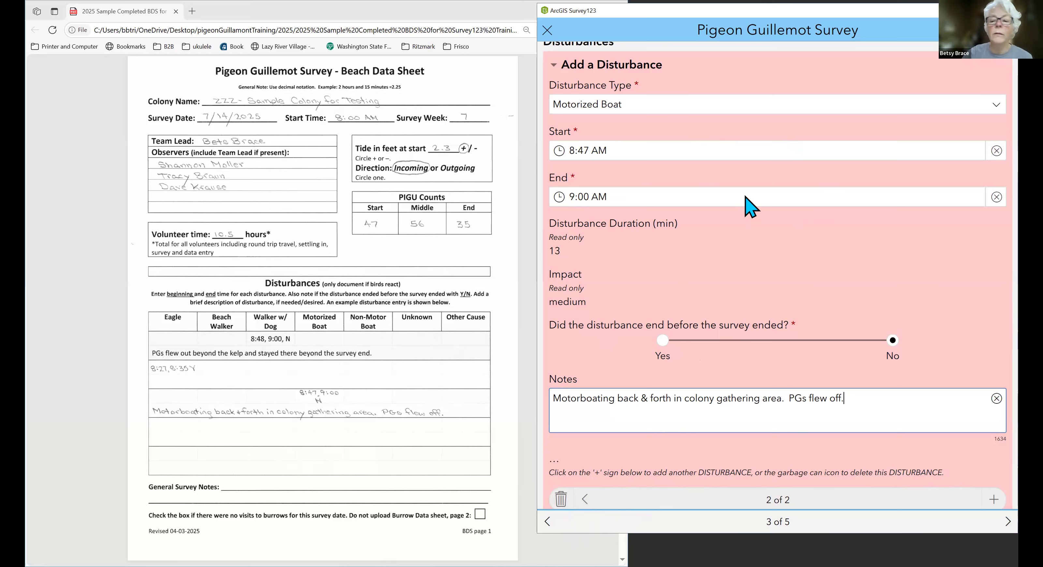
pyautogui.scroll(-2, 749, 207)
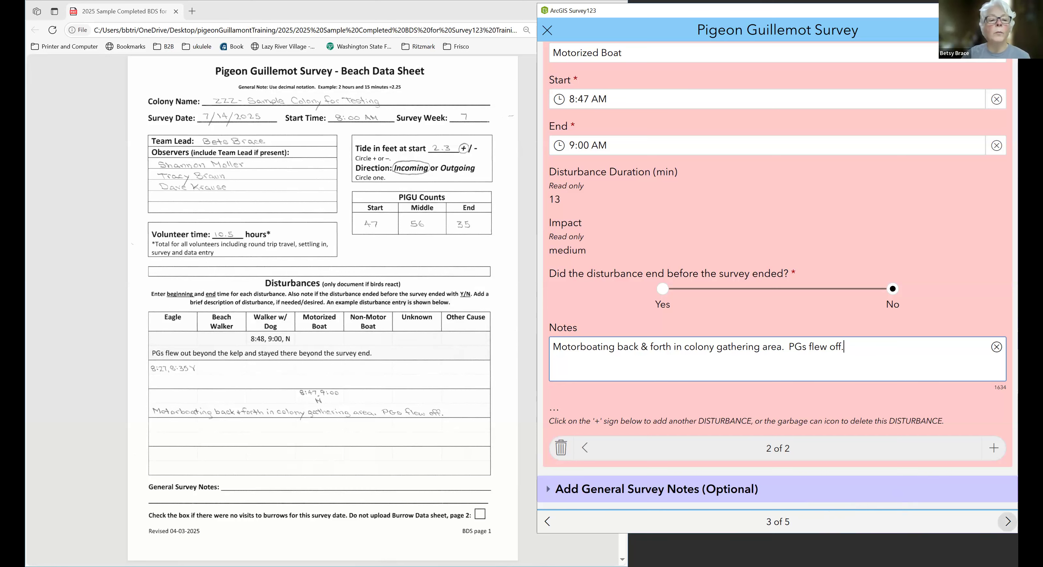
pyautogui.click(1008, 522)
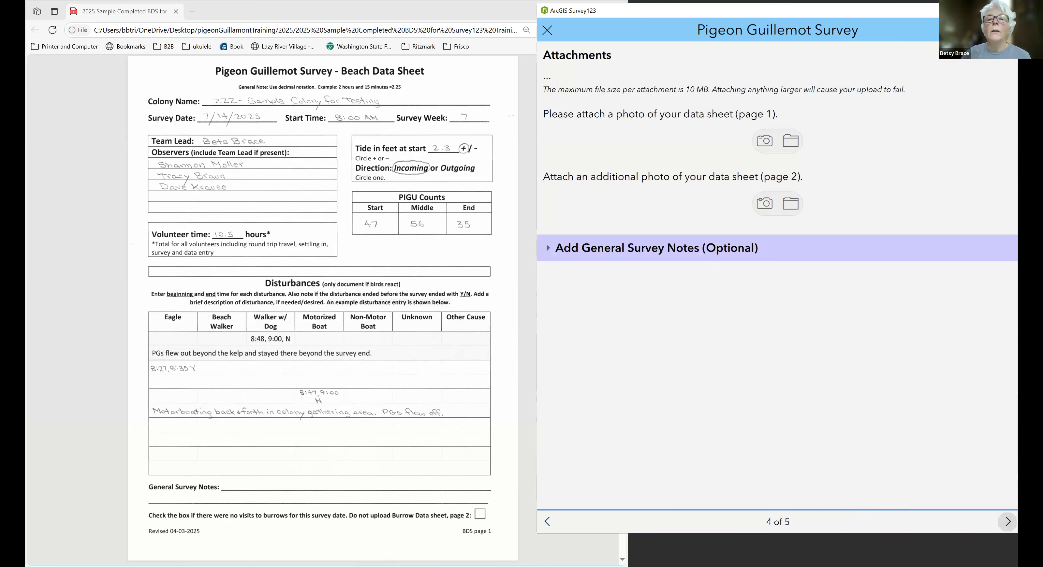
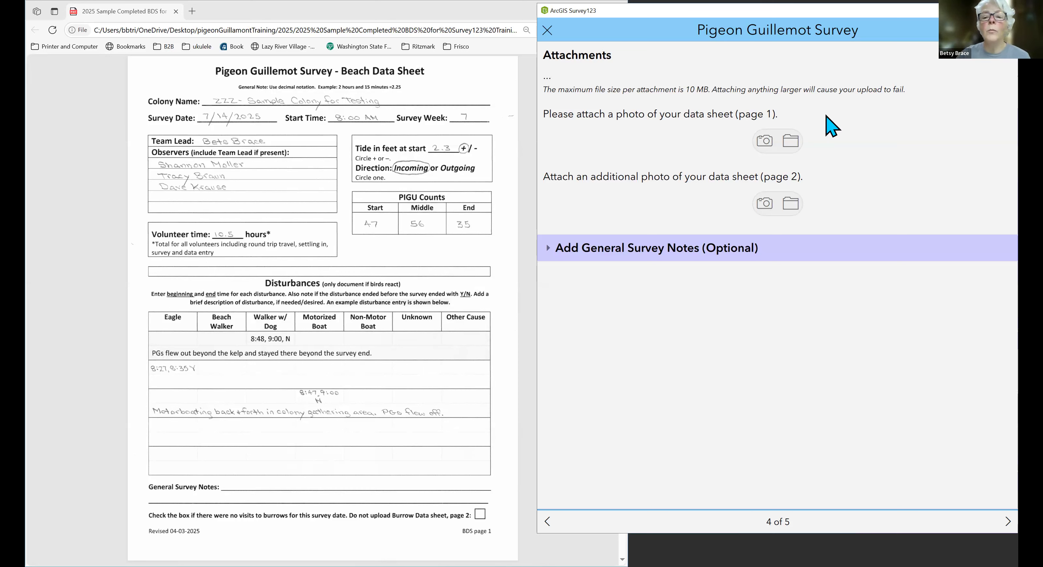
# Browse for the page 1 data sheet attachment and open the 2025 folder inside pigeonGuillamontTraining on the Desktop.
pyautogui.click(796, 145)
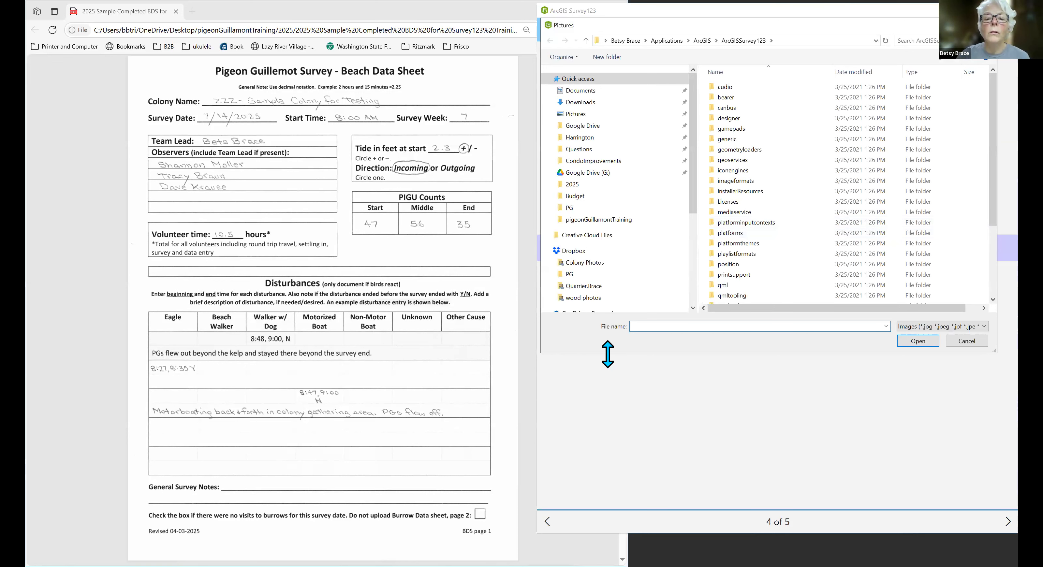
pyautogui.moveTo(607, 354); pyautogui.dragTo(607, 432)
pyautogui.scroll(-5, 553, 345)
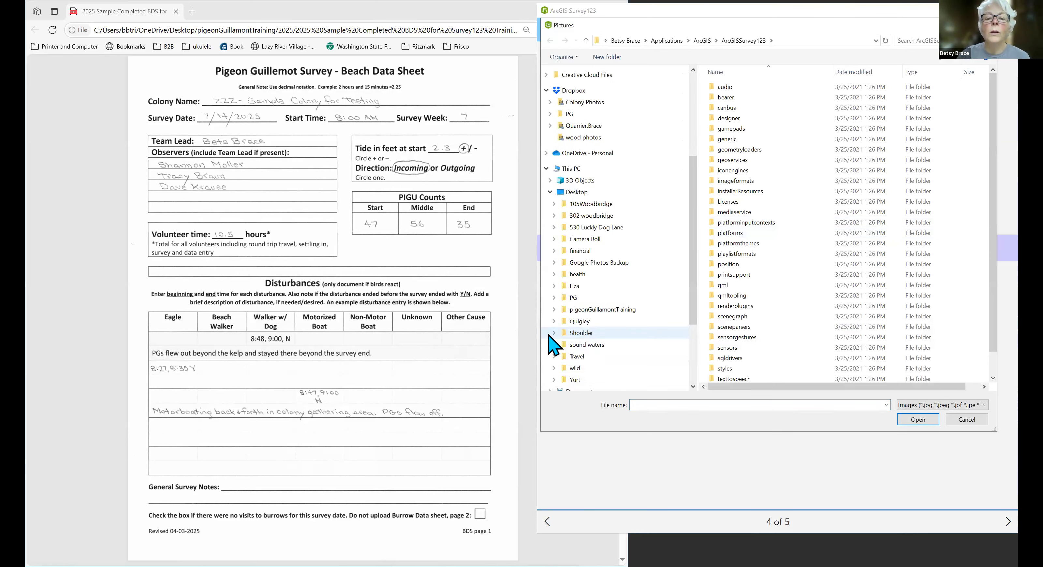
pyautogui.click(553, 309)
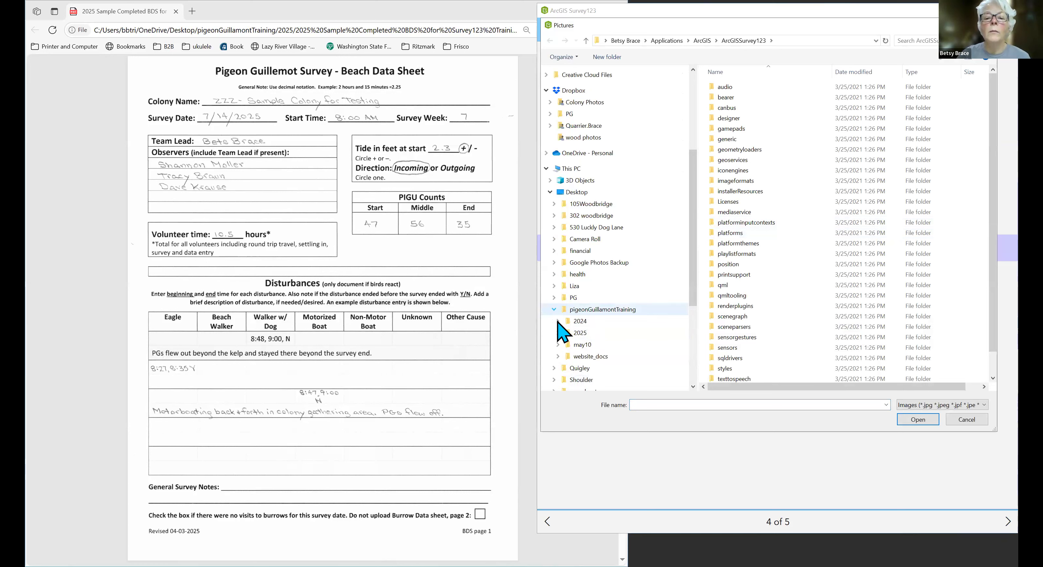
pyautogui.click(581, 334)
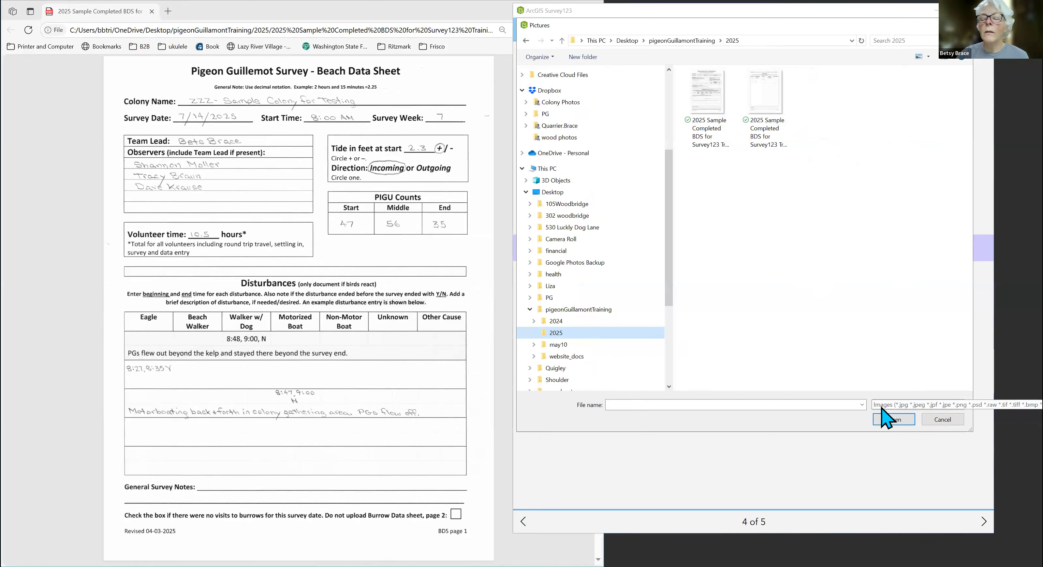
# Show all file types and attach the PDF "2025 Sample Completed BDS for Survey123 Training" as data sheet page 1.
pyautogui.click(881, 407)
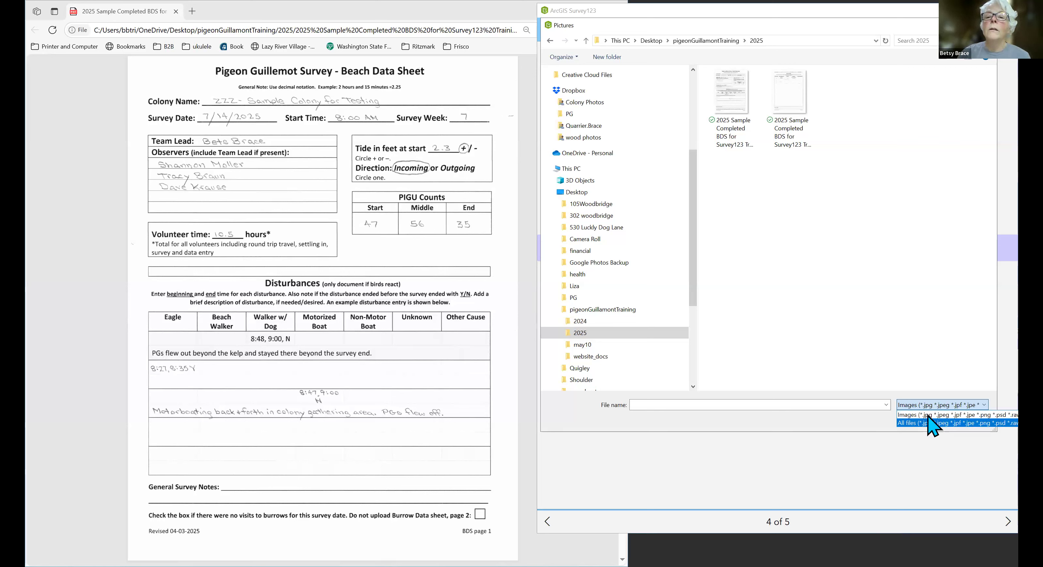
pyautogui.click(930, 424)
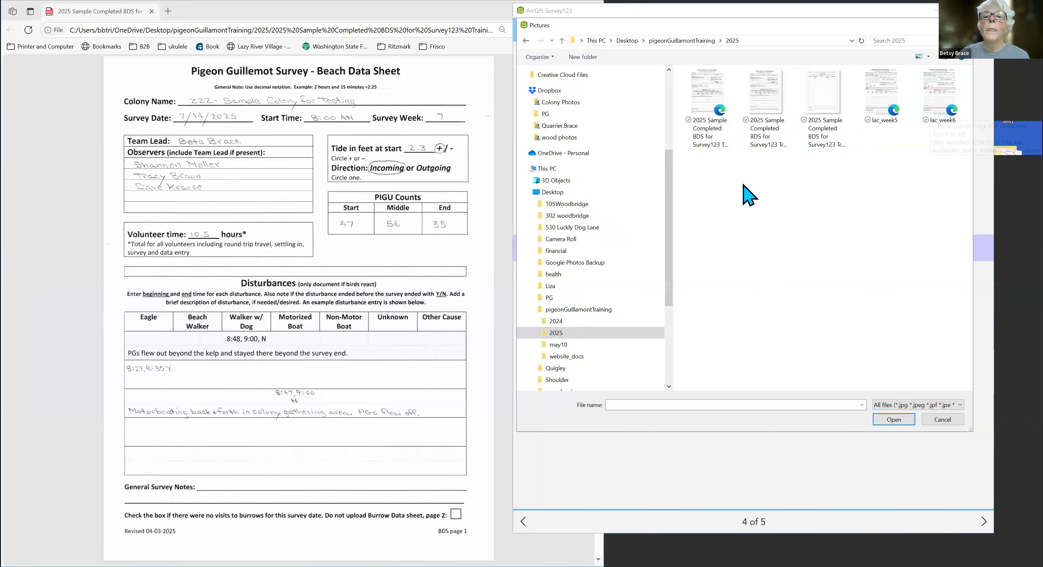
pyautogui.click(735, 111)
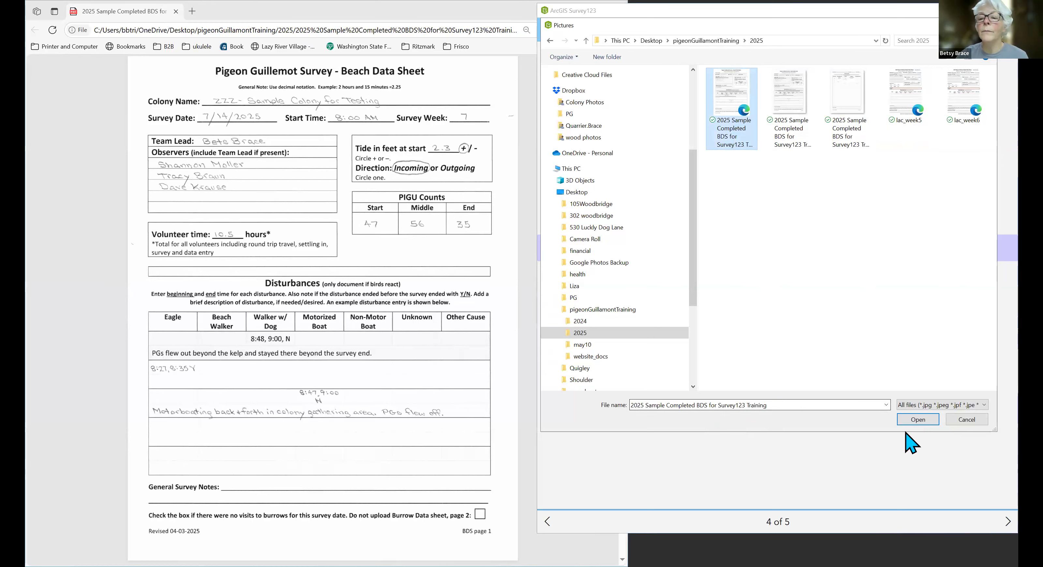
pyautogui.click(919, 424)
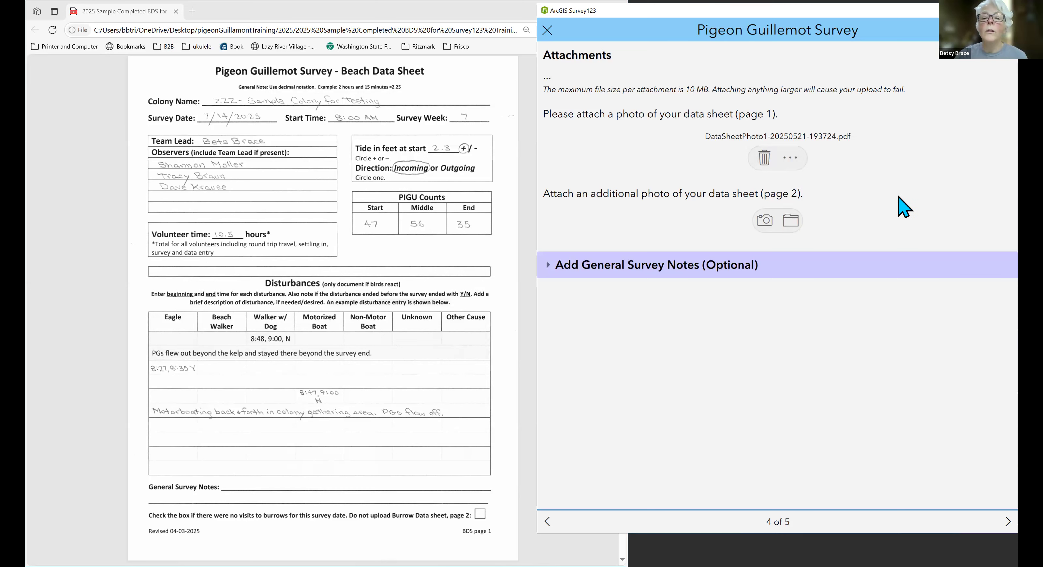
# Attach the first "2025 Sample Completed BDS for Survey123" image from the pigeonGuillamontTraining 2025 folder as the additional page 2 photo.
pyautogui.click(787, 224)
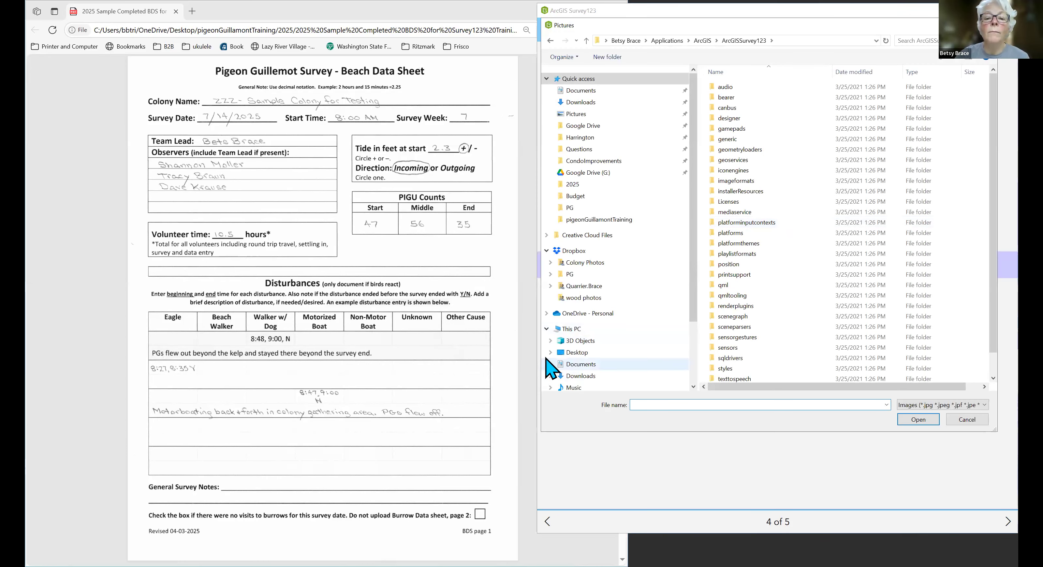
pyautogui.click(550, 353)
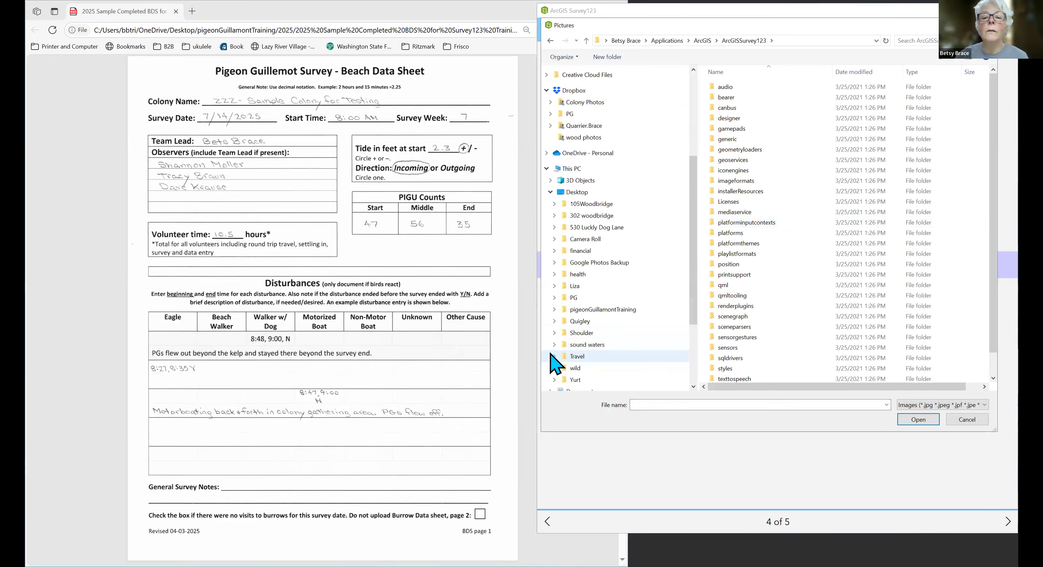
pyautogui.click(555, 310)
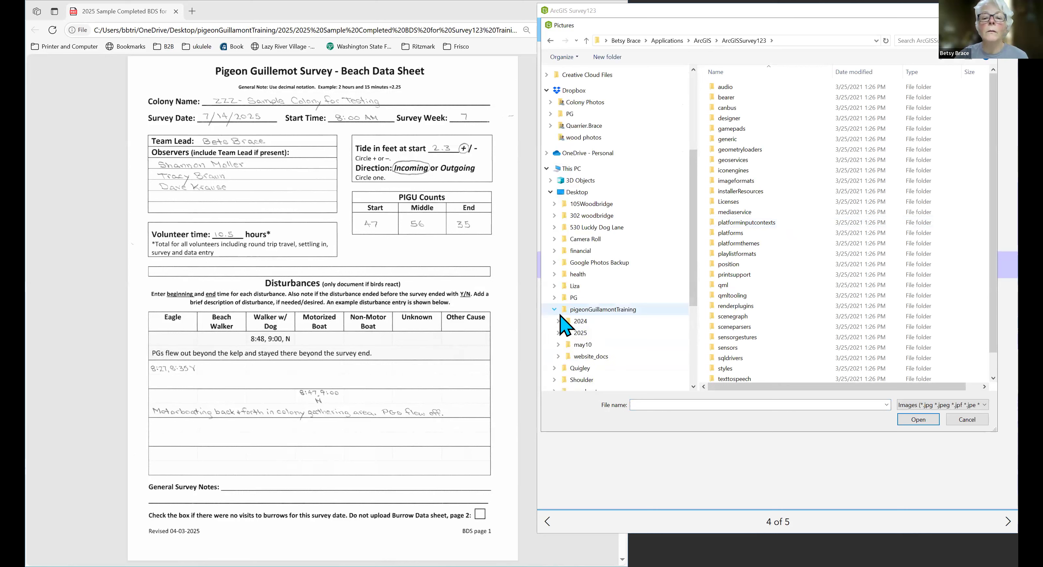
pyautogui.click(581, 334)
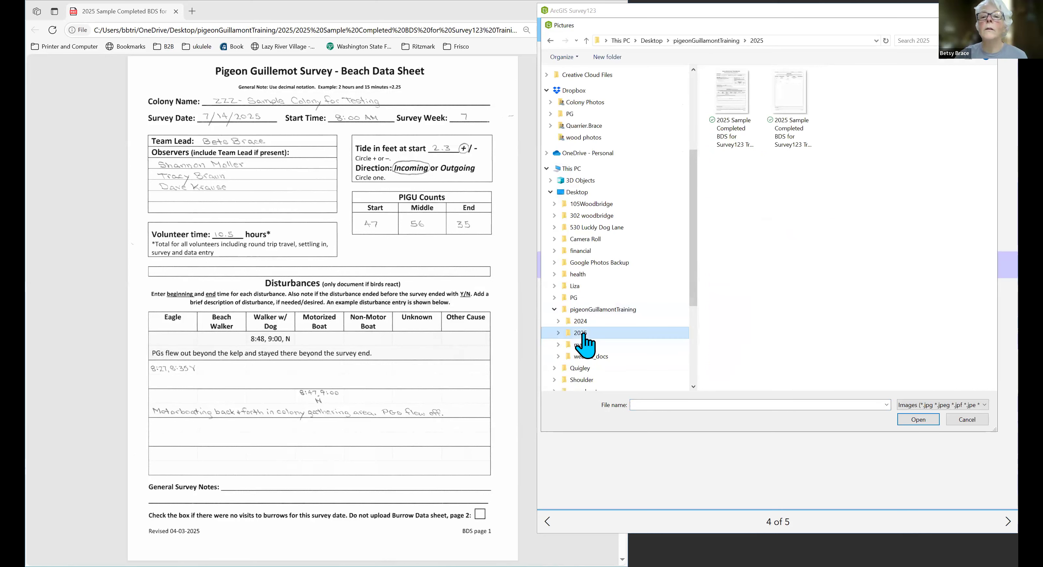
pyautogui.click(748, 112)
pyautogui.doubleClick(750, 112)
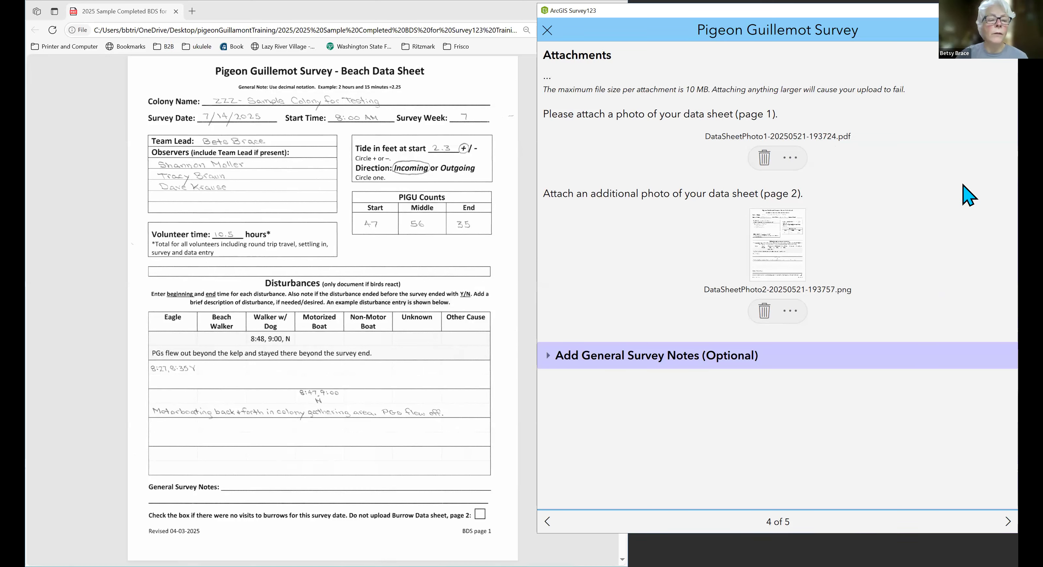
# Preview the image attached as data sheet page 2, close the preview and delete that image from the survey.
pyautogui.click(780, 265)
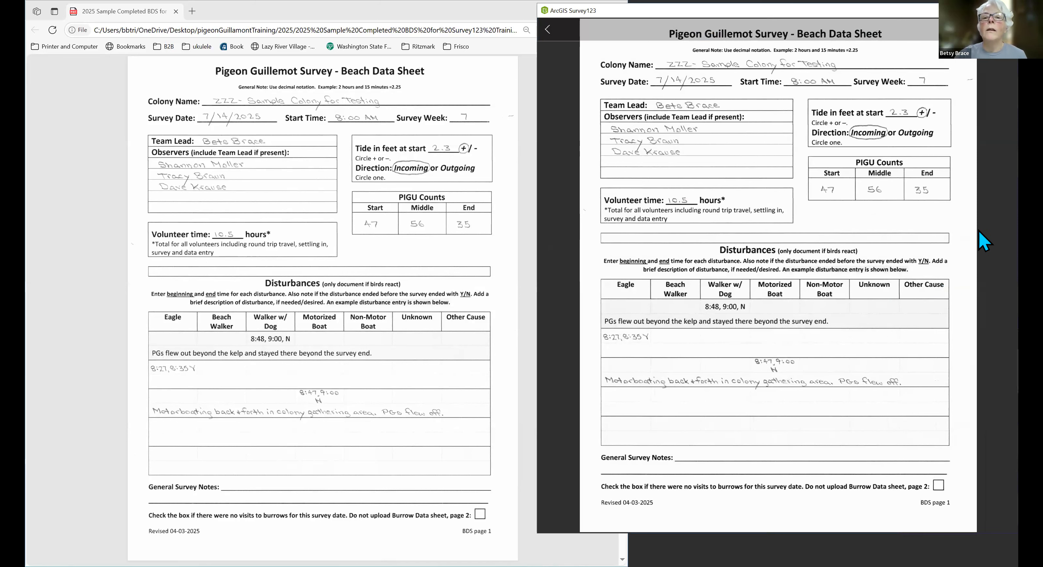
pyautogui.scroll(3, 978, 231)
pyautogui.scroll(-3, 978, 230)
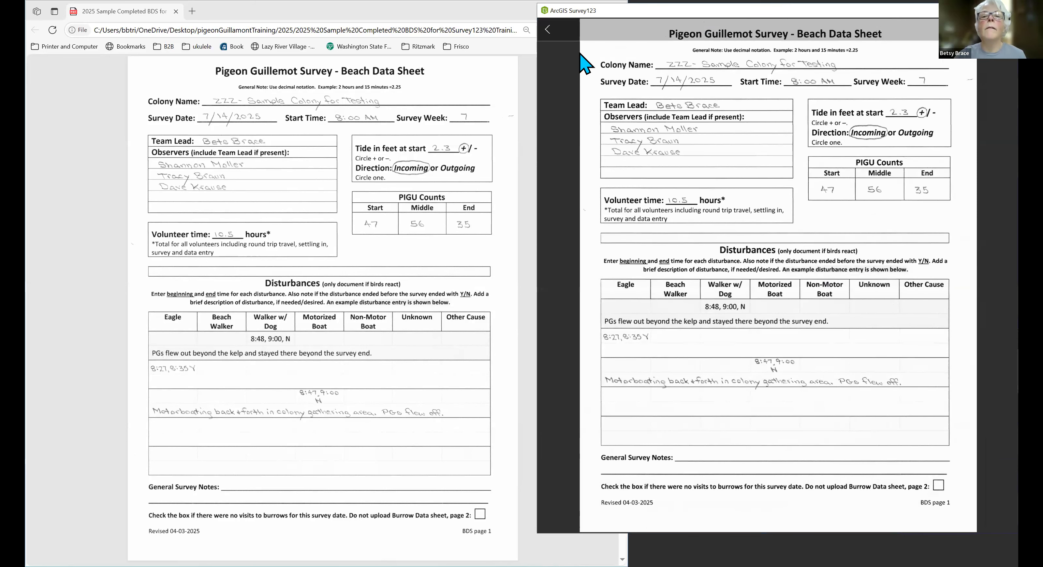
pyautogui.click(548, 30)
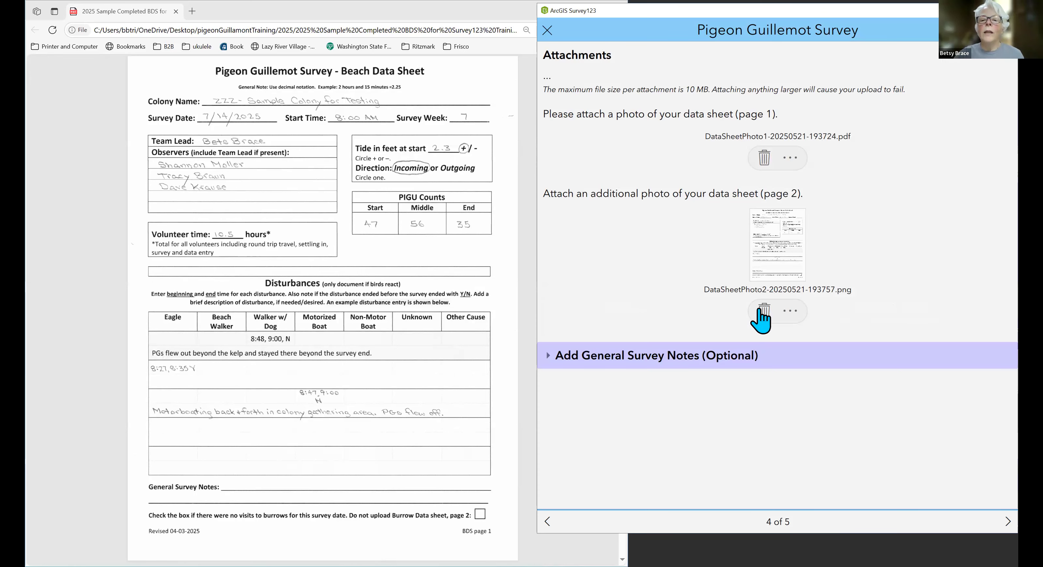
pyautogui.click(762, 310)
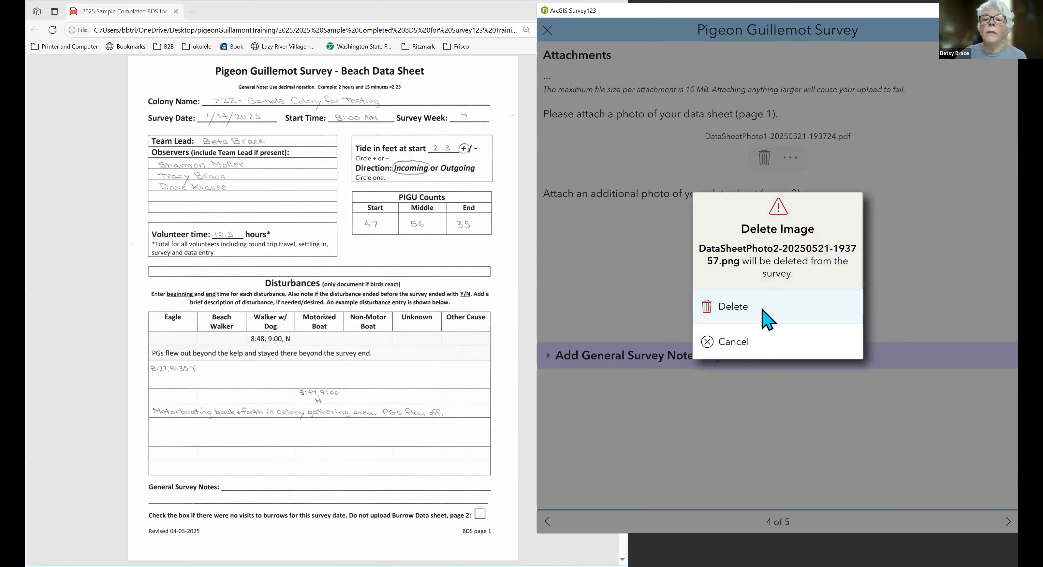
pyautogui.click(767, 320)
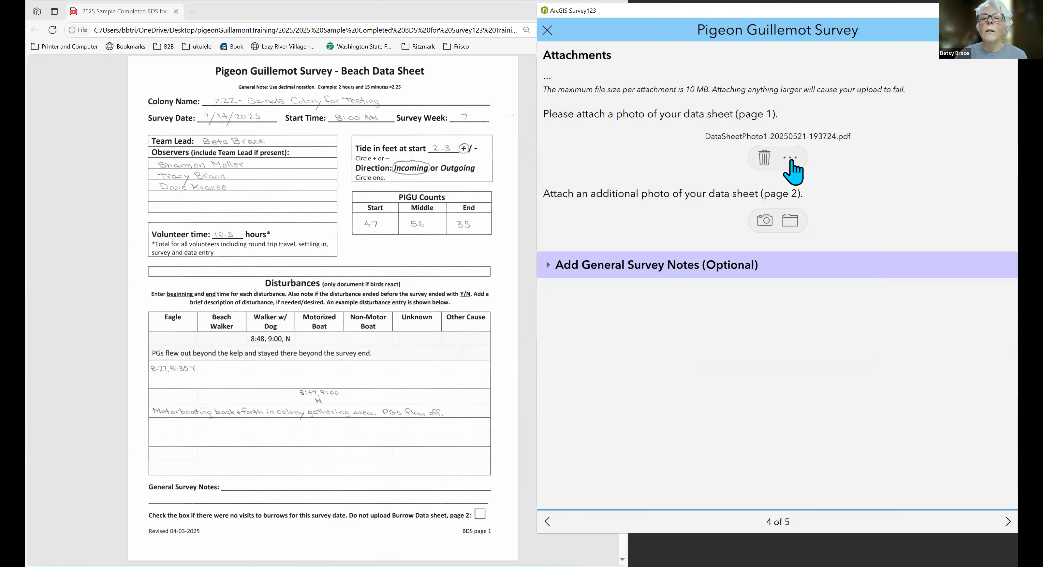
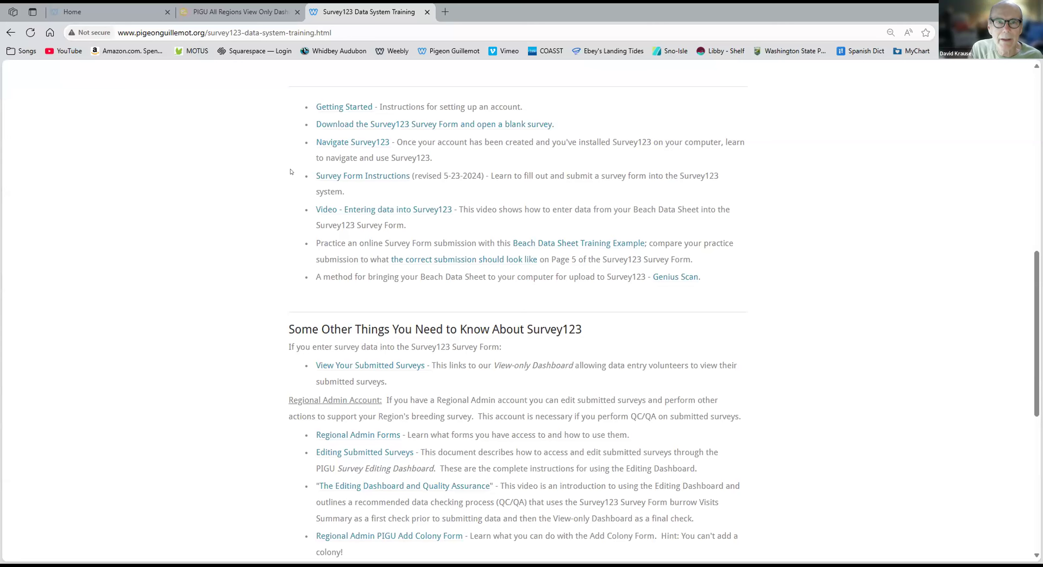
# Open the view-only dashboard from the training page's View Your Submitted Surveys link and collapse its welcome instructions.
pyautogui.scroll(10, 485, 310)
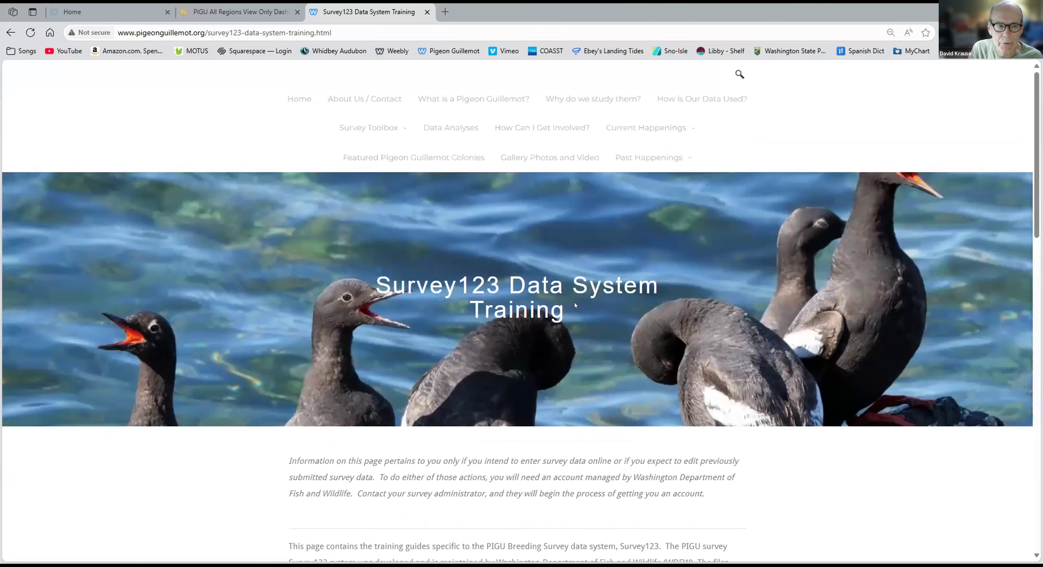
pyautogui.scroll(-10, 573, 300)
pyautogui.scroll(-4, 559, 280)
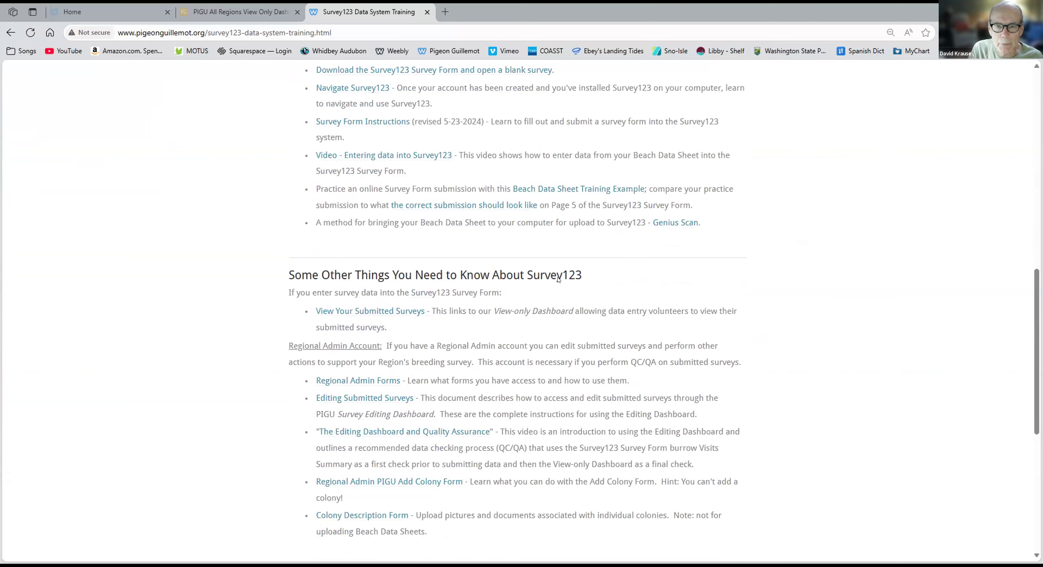
pyautogui.click(369, 311)
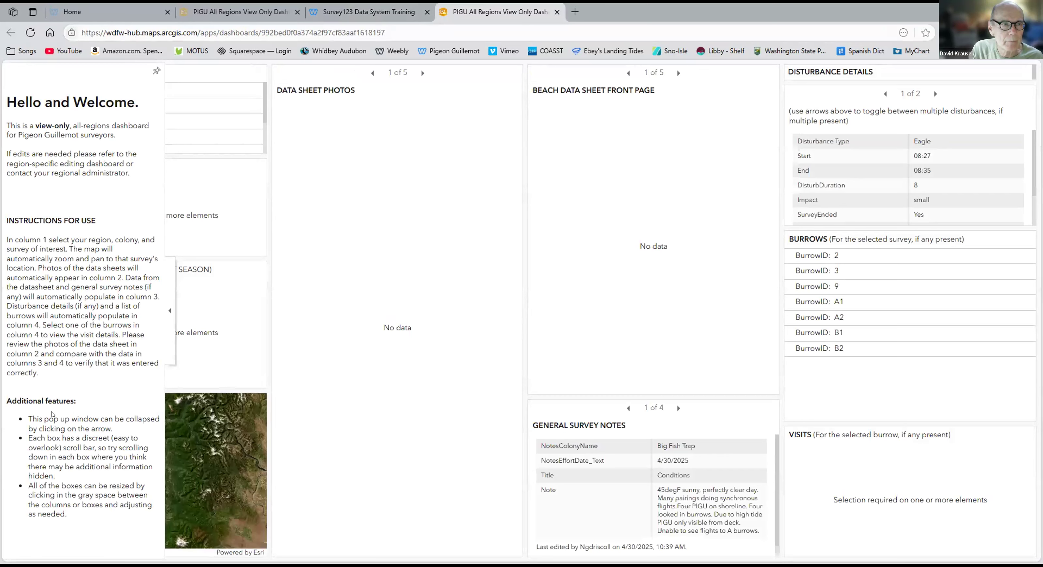
pyautogui.click(447, 270)
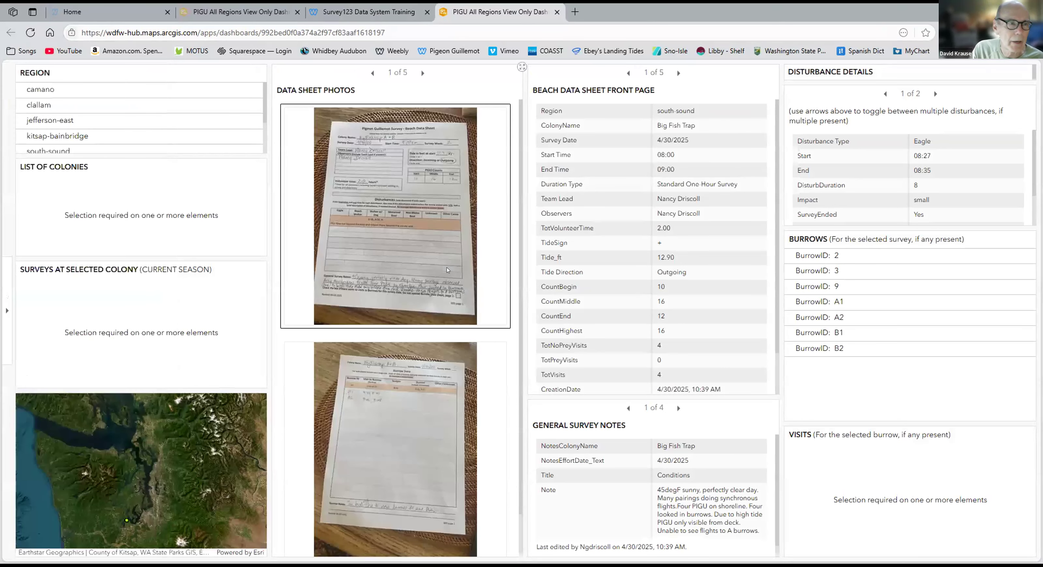
# Select the whidbey region, the colony ZZZ - Sample Colony for Testing, and its 7/14/2025 survey.
pyautogui.scroll(-3, 82, 110)
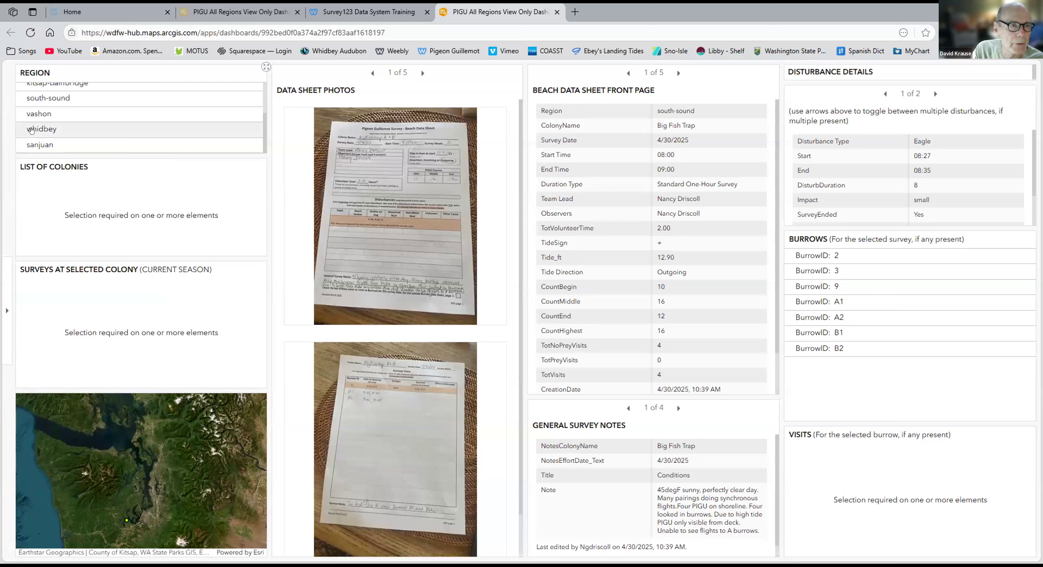
pyautogui.scroll(3, 32, 129)
pyautogui.scroll(-3, 41, 121)
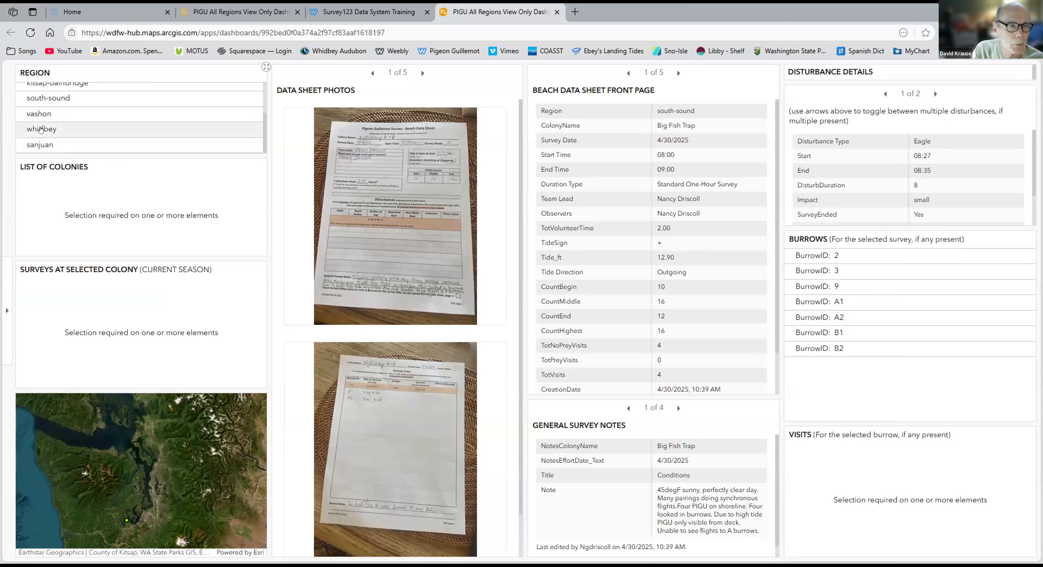
pyautogui.click(40, 129)
pyautogui.scroll(-3, 58, 183)
pyautogui.scroll(-5, 58, 183)
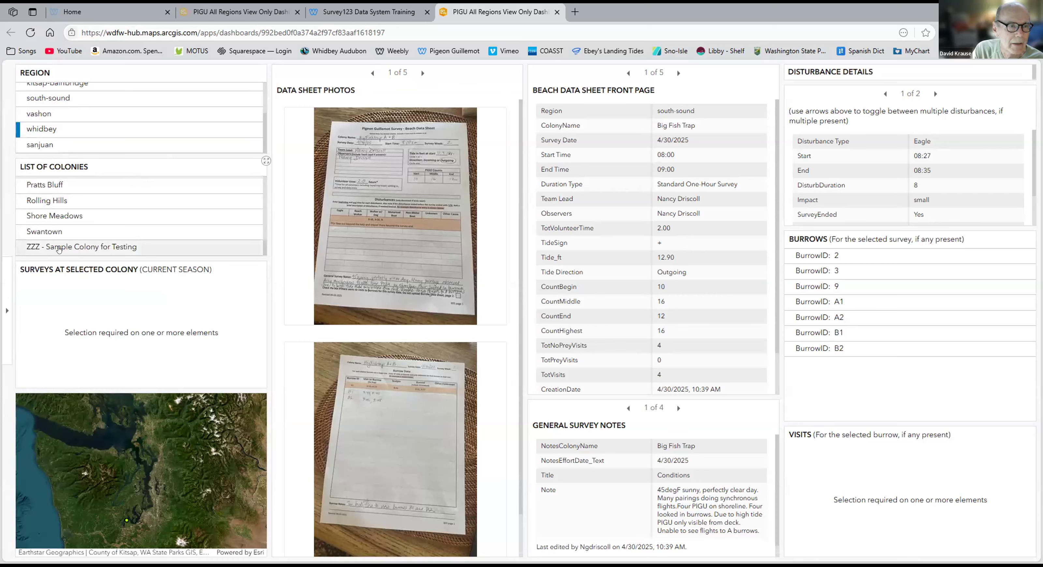
pyautogui.click(58, 245)
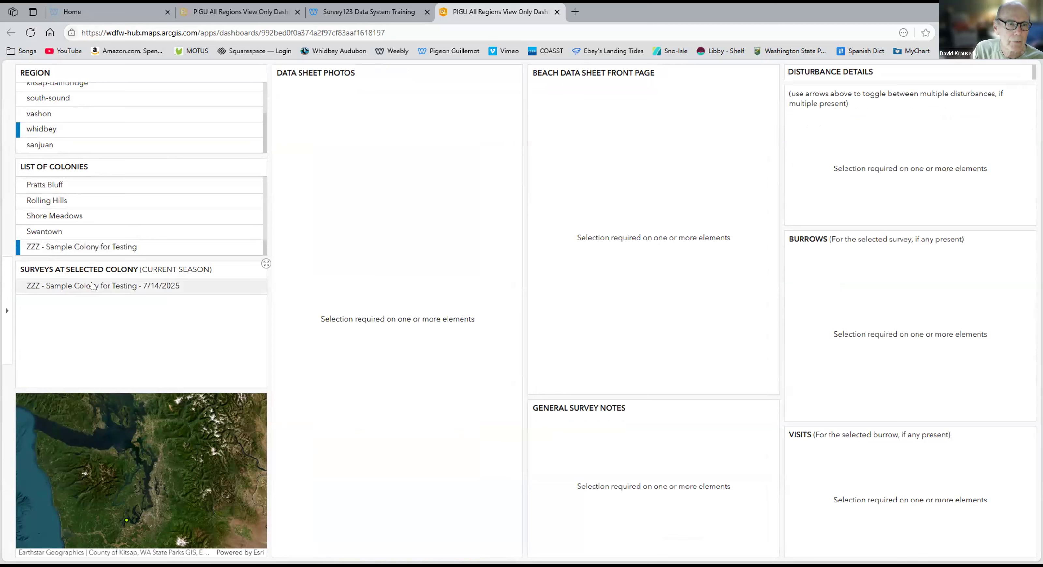
pyautogui.click(133, 285)
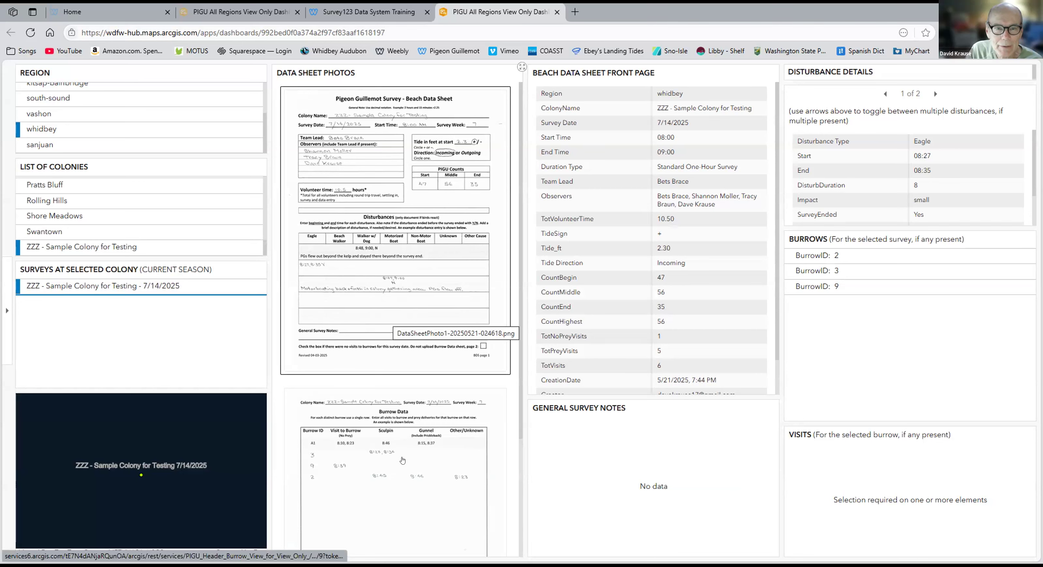
# Review both data sheet photos and the full beach data sheet front page record of the selected survey.
pyautogui.scroll(-3, 401, 466)
pyautogui.scroll(-1, 412, 138)
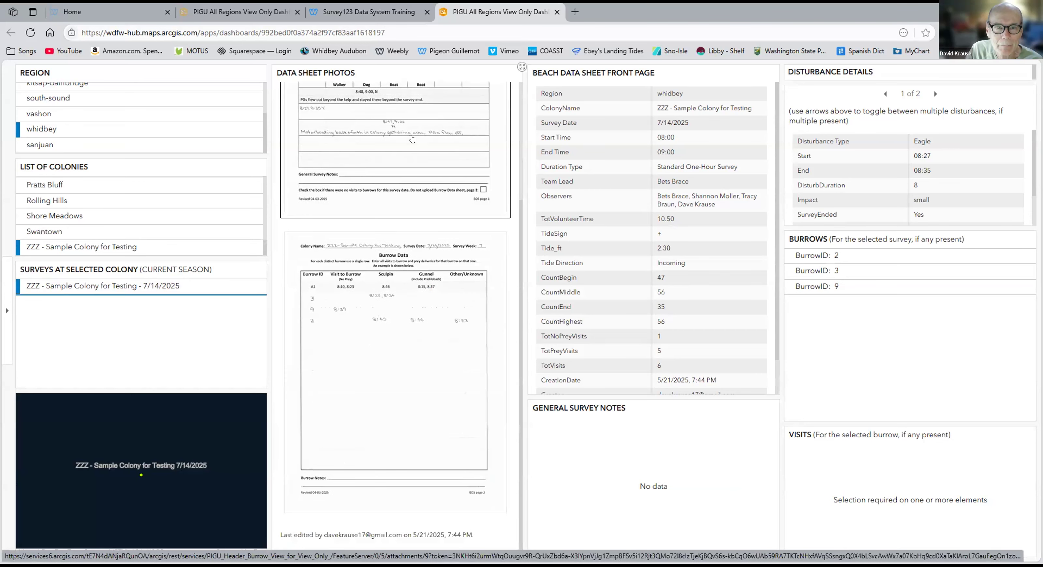
pyautogui.scroll(4, 387, 289)
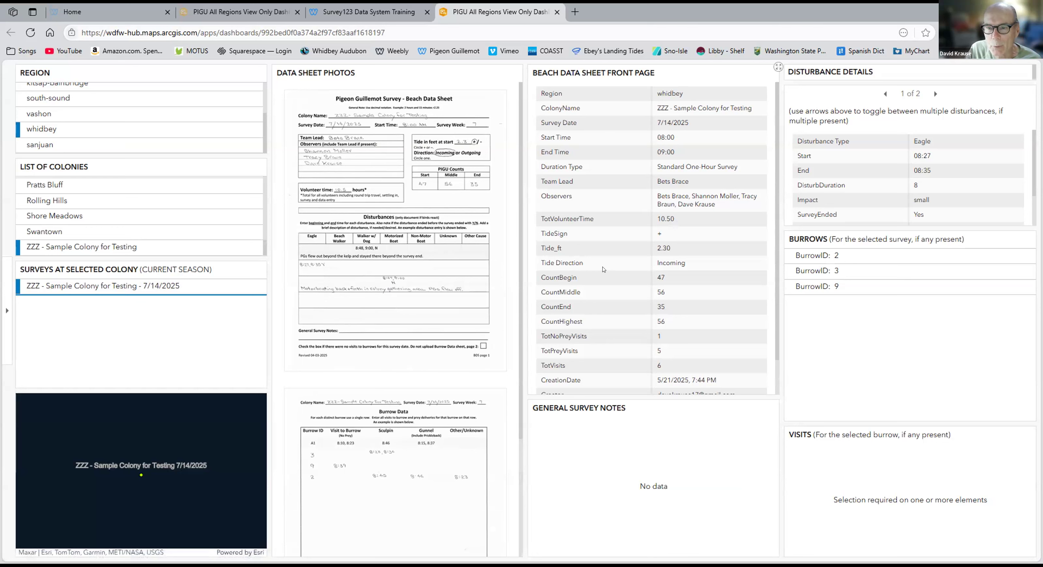
pyautogui.scroll(-1, 604, 269)
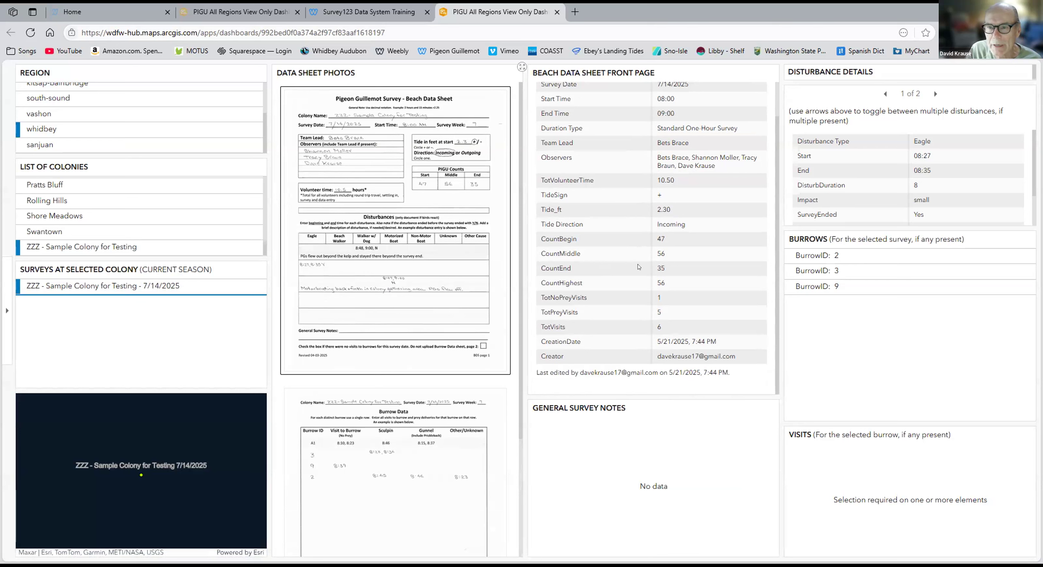
pyautogui.scroll(1, 655, 283)
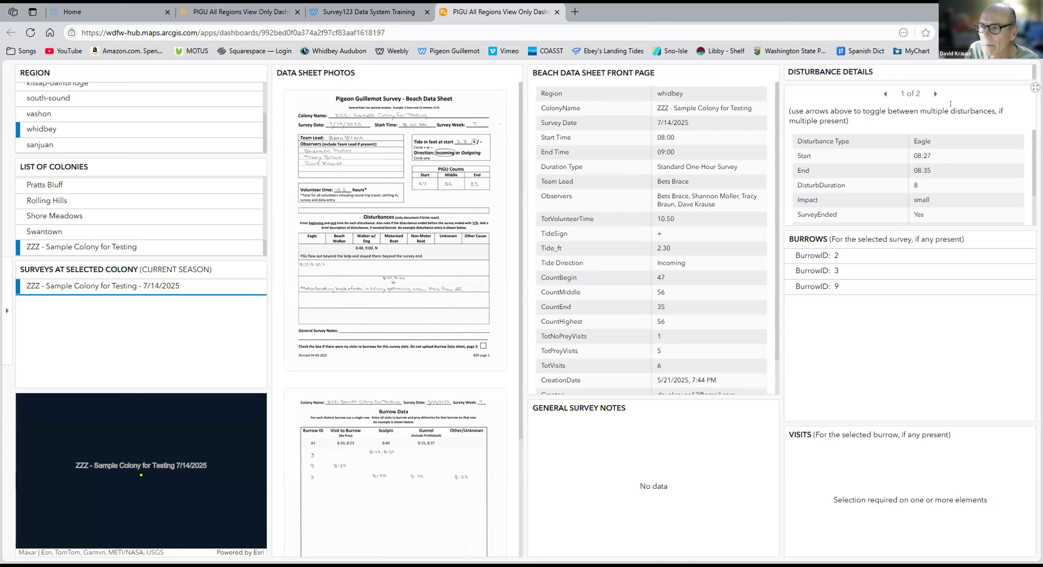
# Check both disturbance records of the survey and the visits listed for burrows 2, 3 and 9.
pyautogui.click(934, 94)
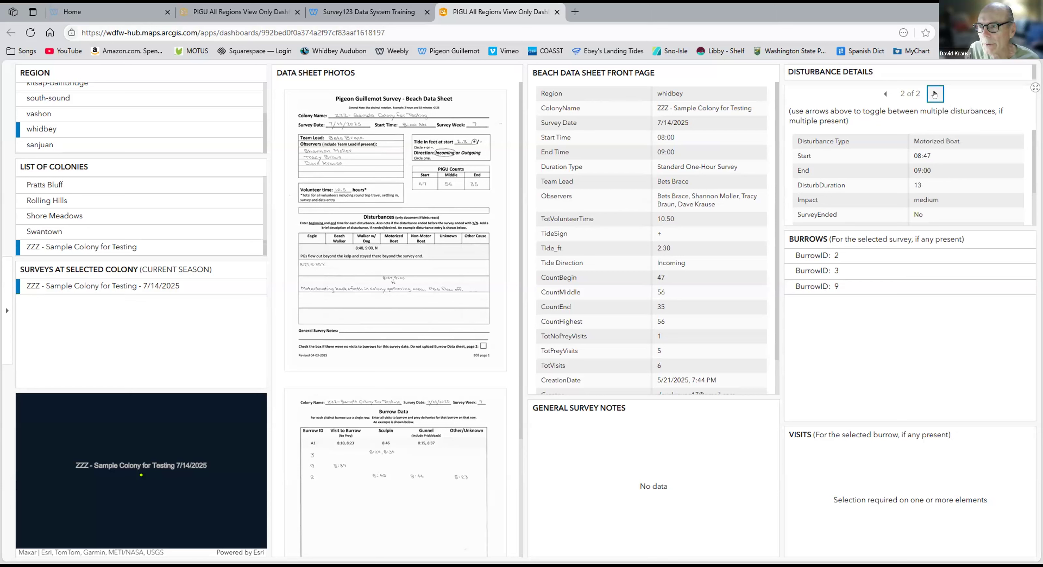
pyautogui.click(884, 94)
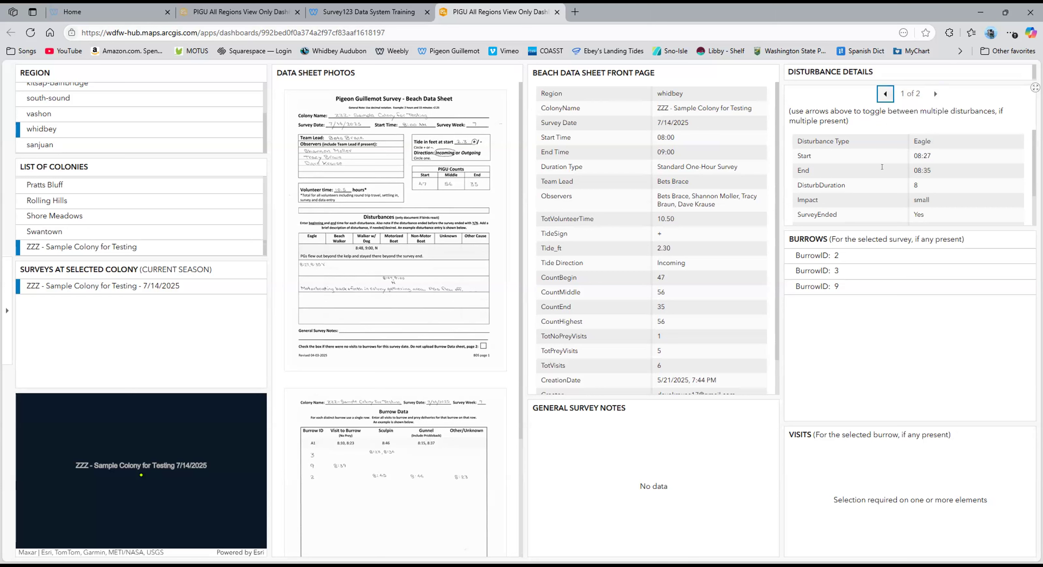
pyautogui.click(811, 257)
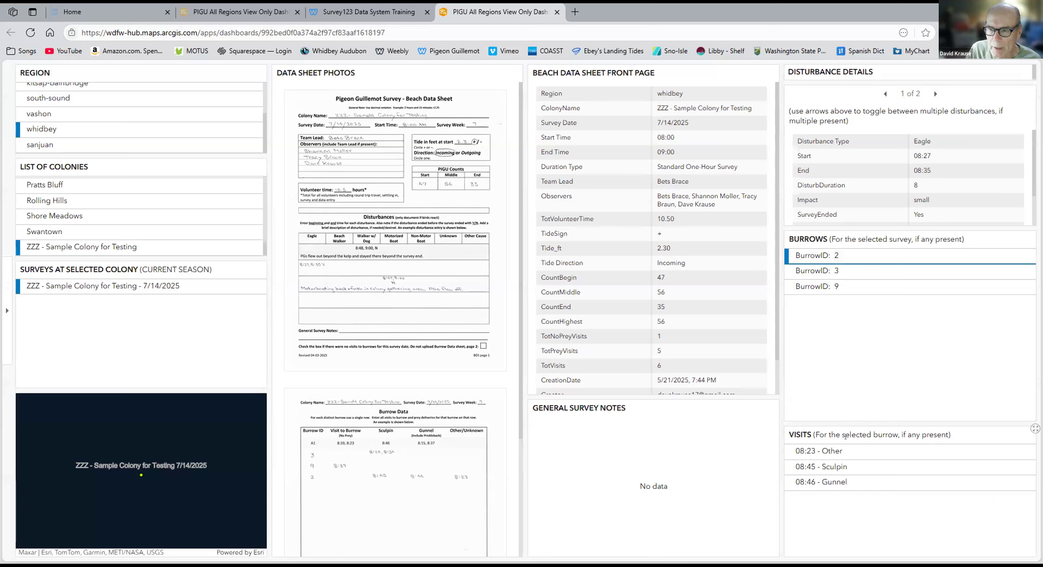
pyautogui.click(803, 272)
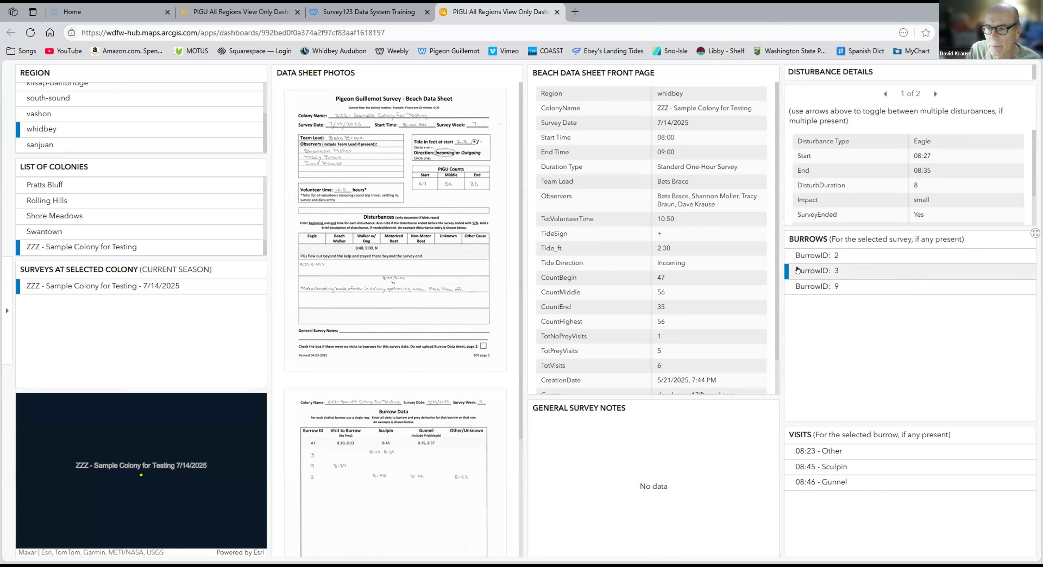
pyautogui.click(803, 287)
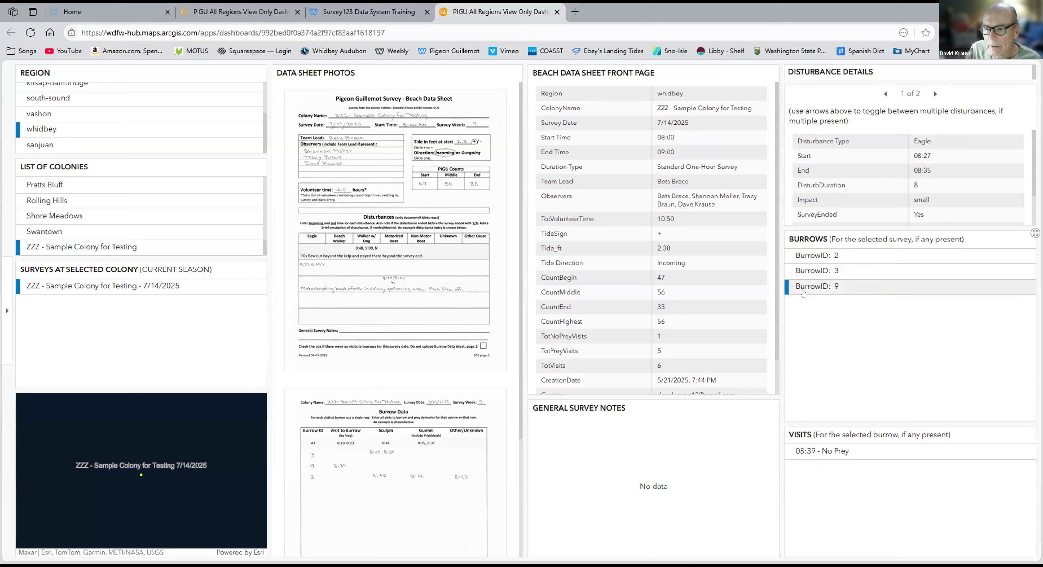